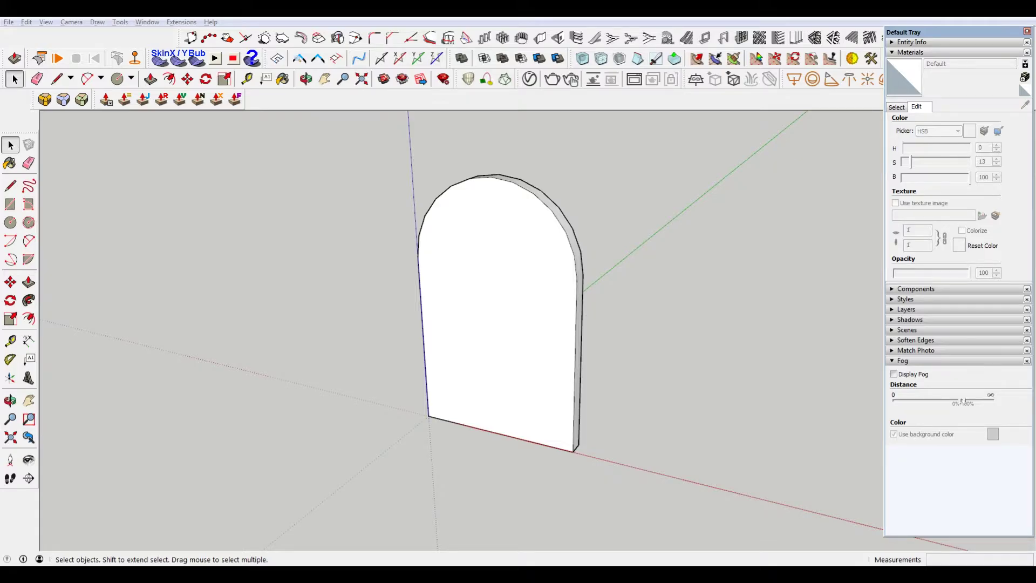
Box-select the whole arched slab, then clear the selection.
drag(392, 134, 727, 505)
click(699, 336)
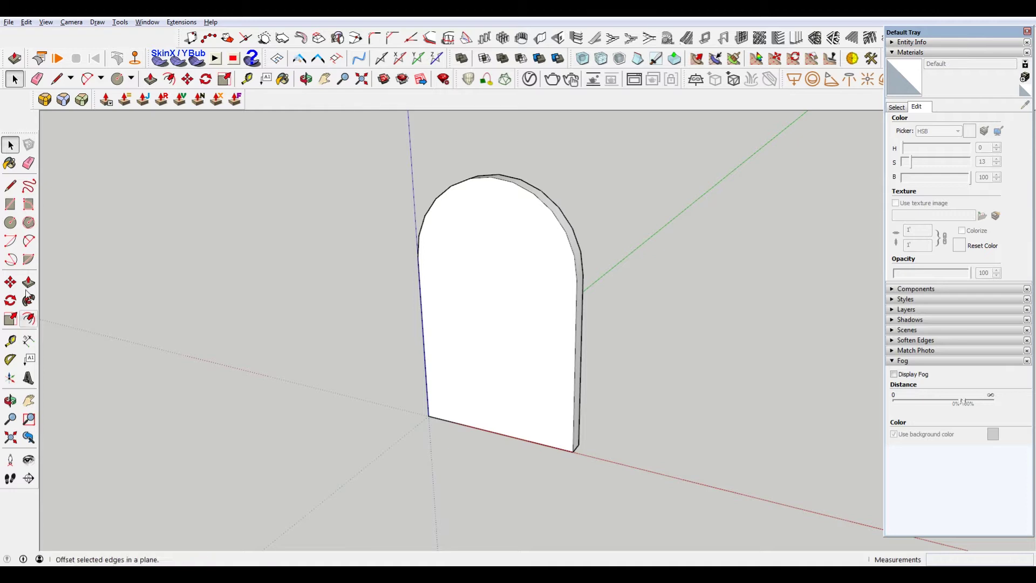
right_click(8, 140)
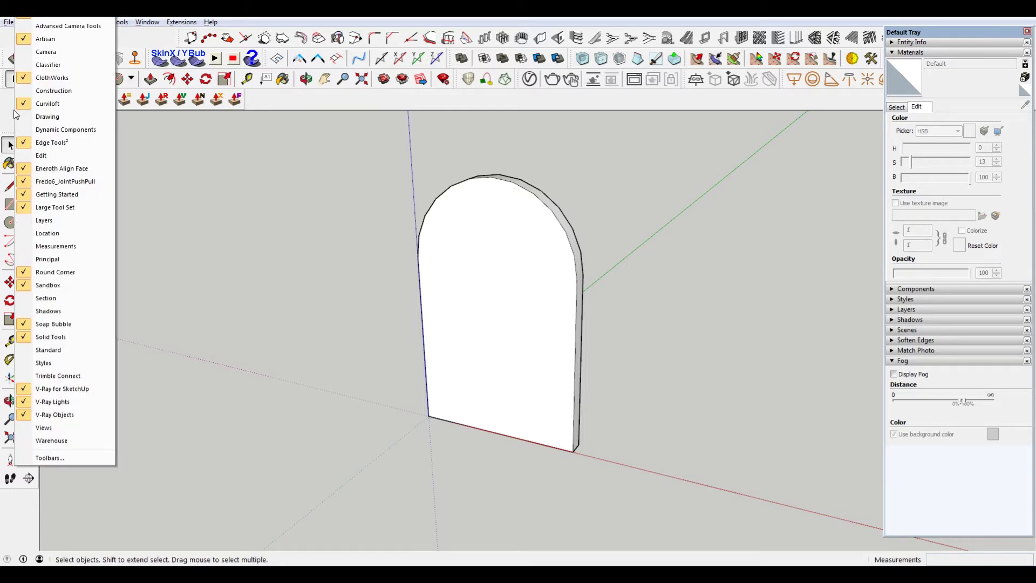
click(4, 114)
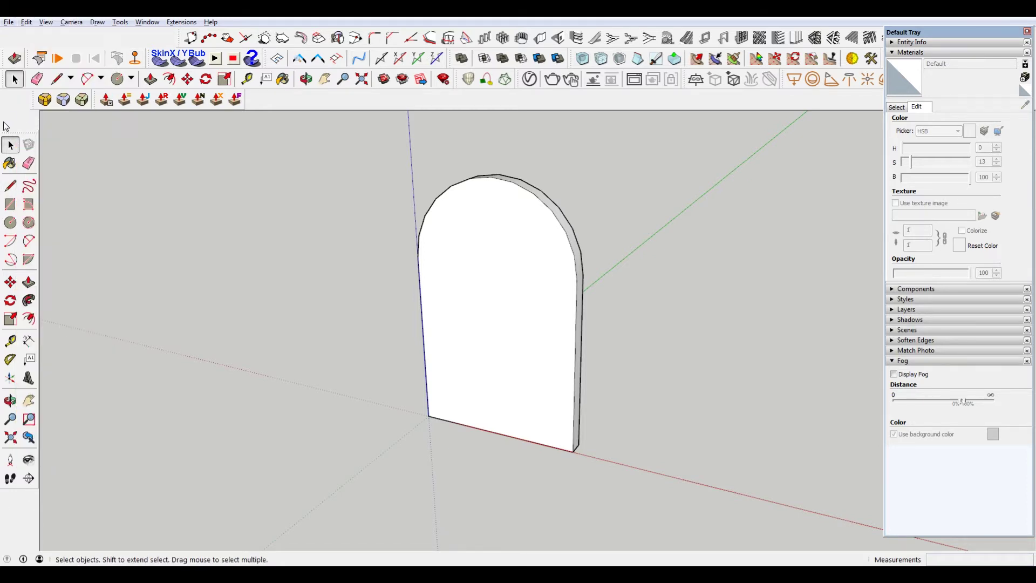
right_click(16, 519)
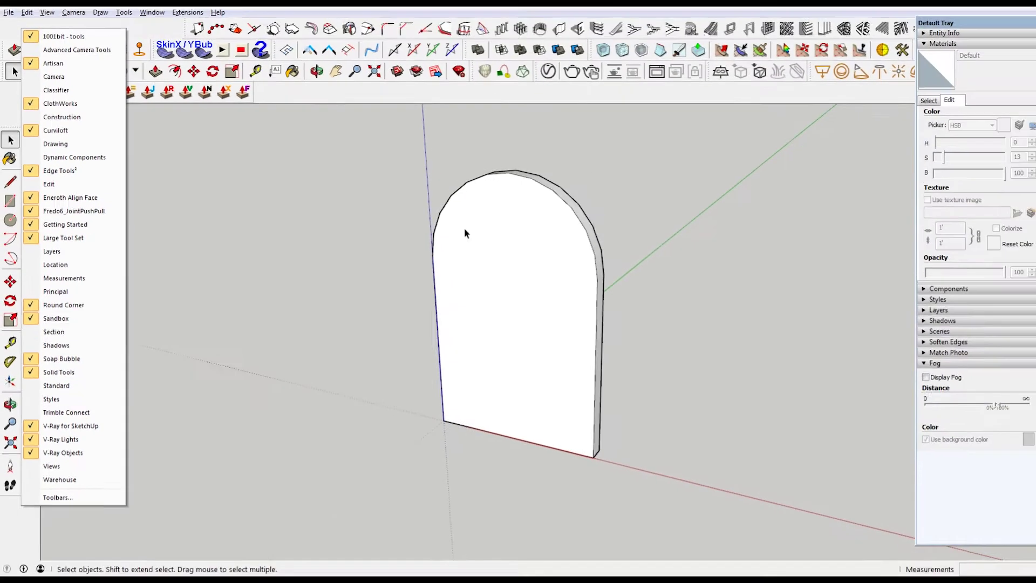
click(22, 529)
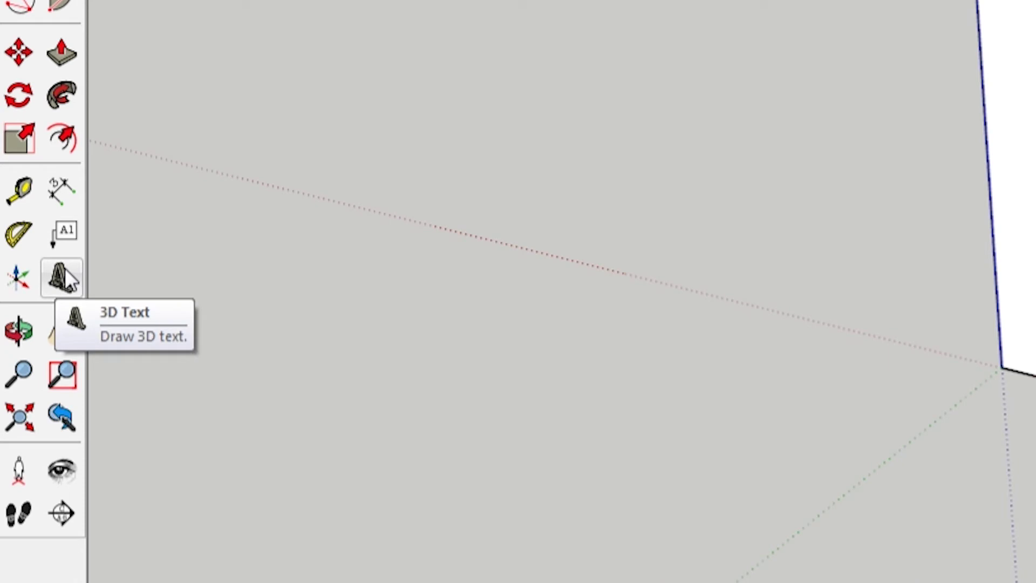
Open the 3D Text dialog, move it lower, and keep Alégre Sans as the font.
click(65, 269)
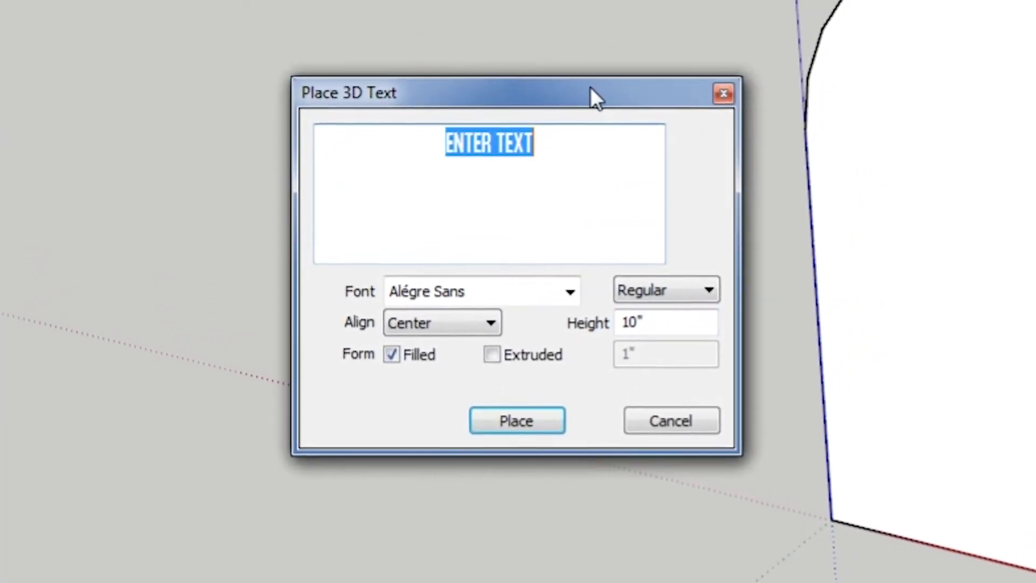
drag(590, 86, 588, 125)
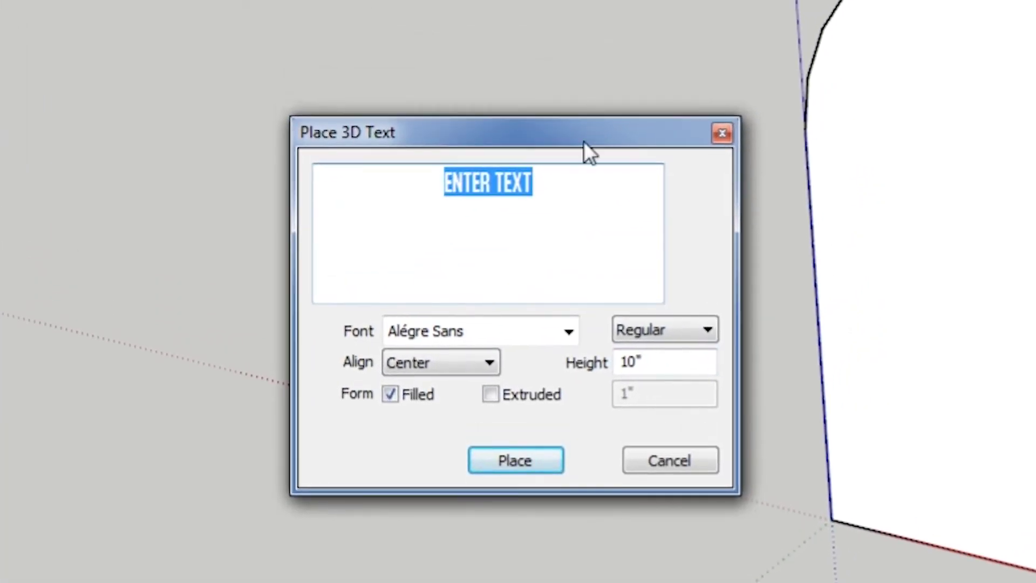
click(532, 330)
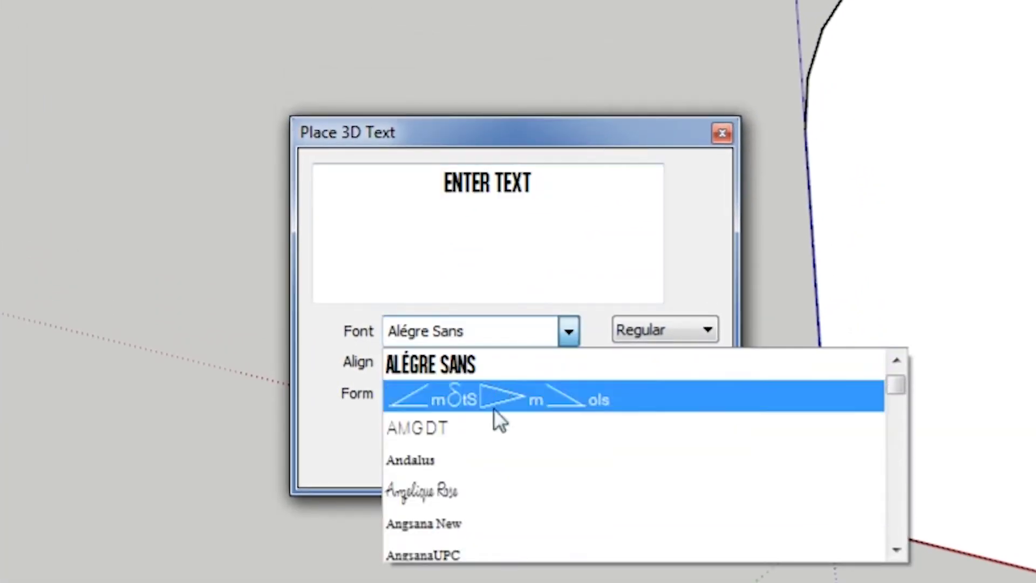
scroll(550, 458, down, 4)
scroll(551, 426, up, 5)
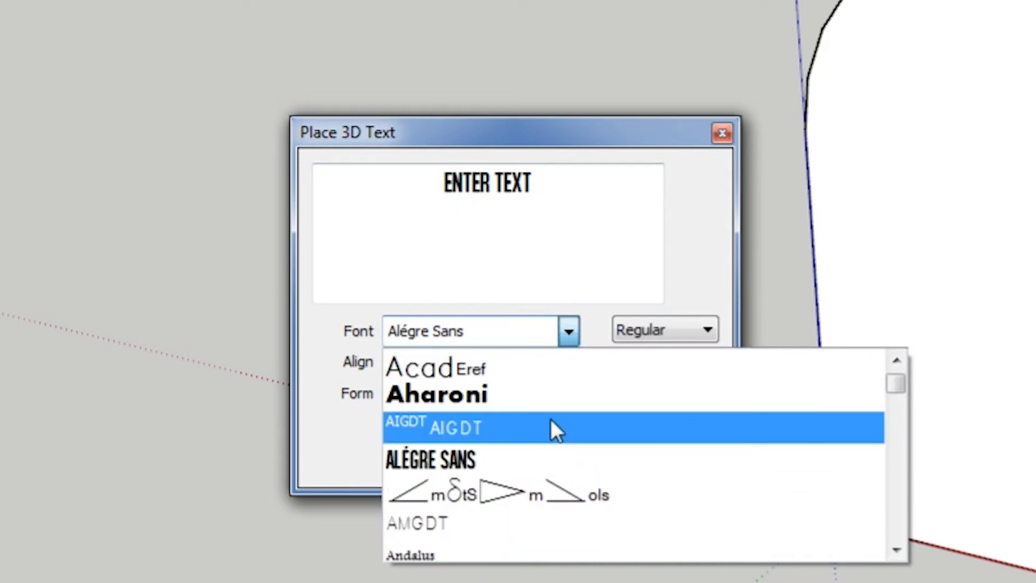
click(549, 458)
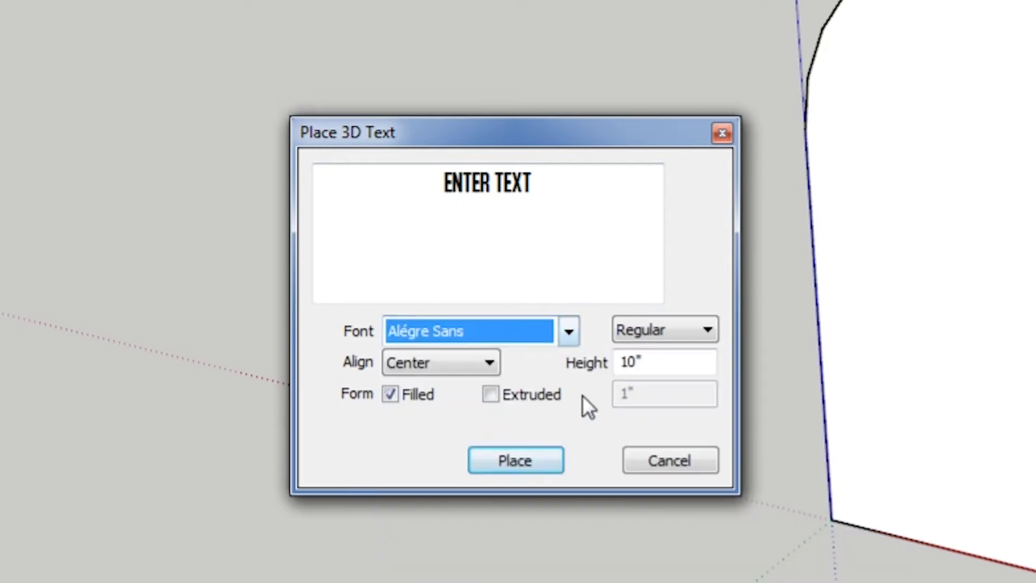
Keep the Regular font style and Center text alignment.
click(668, 328)
click(696, 237)
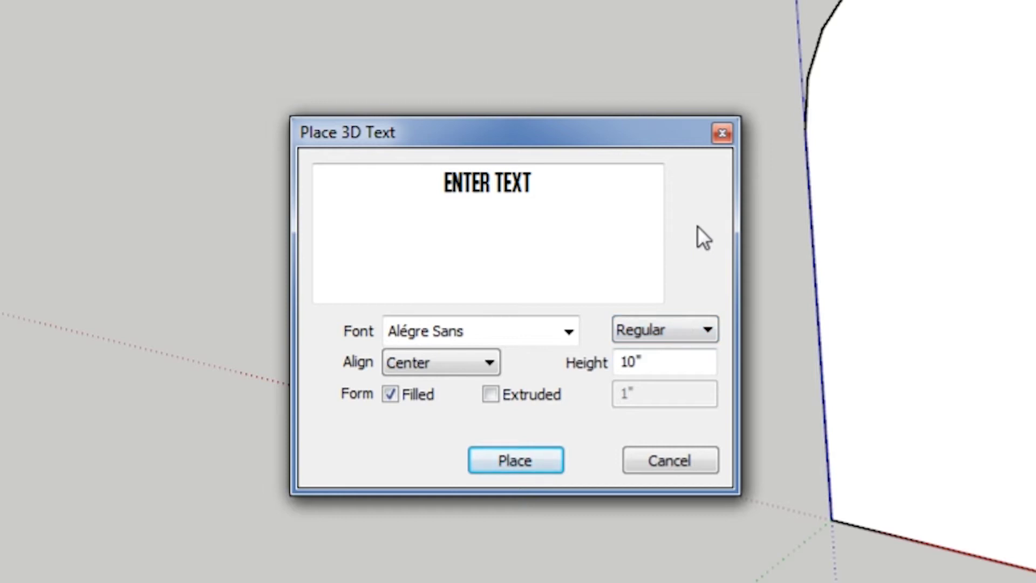
click(683, 331)
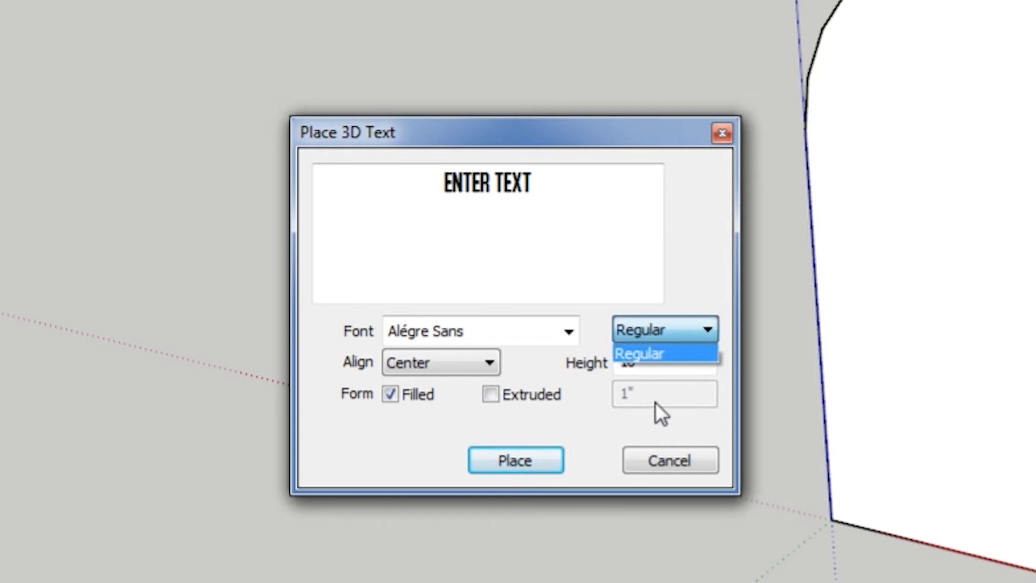
click(696, 272)
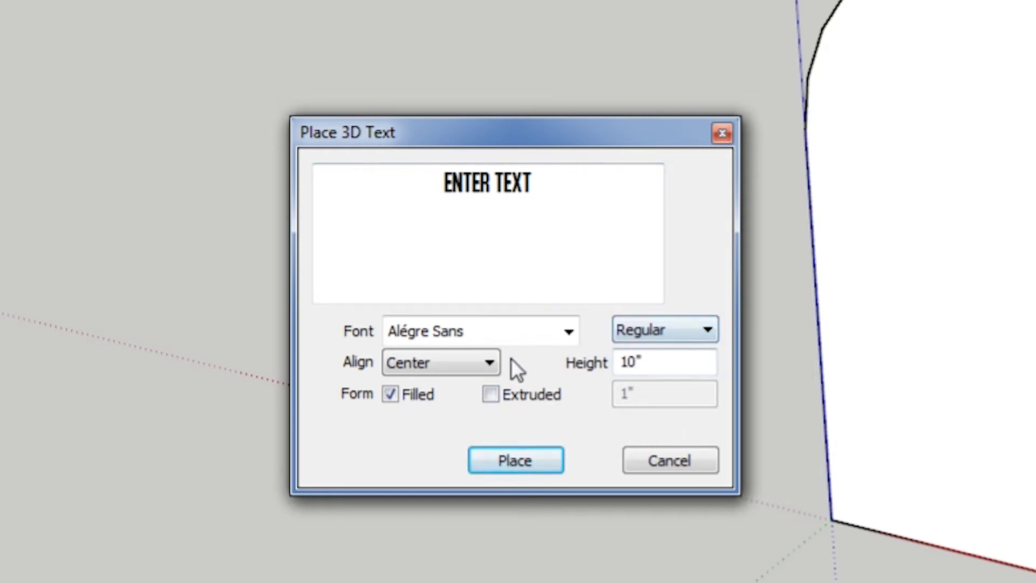
click(473, 364)
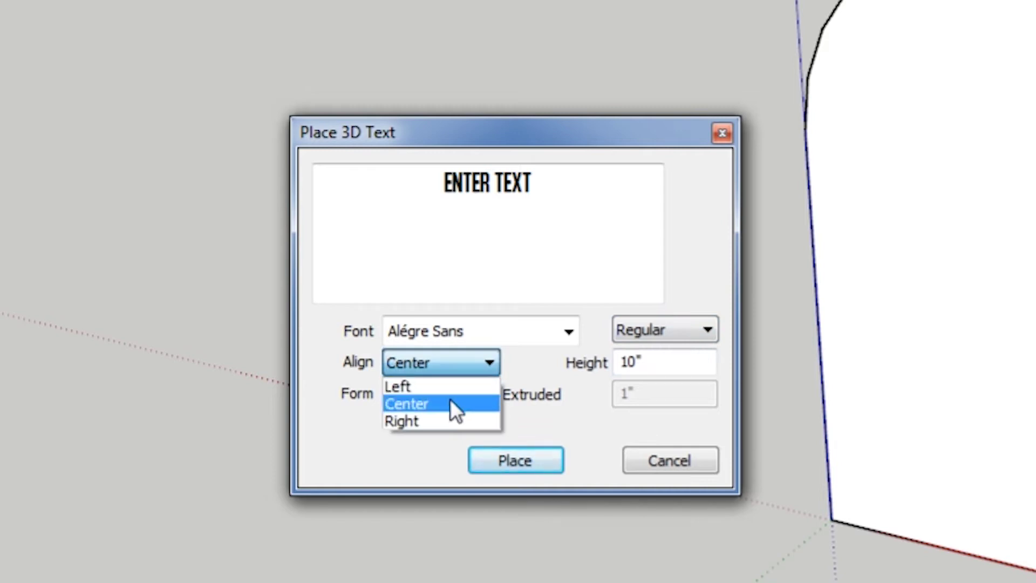
click(450, 402)
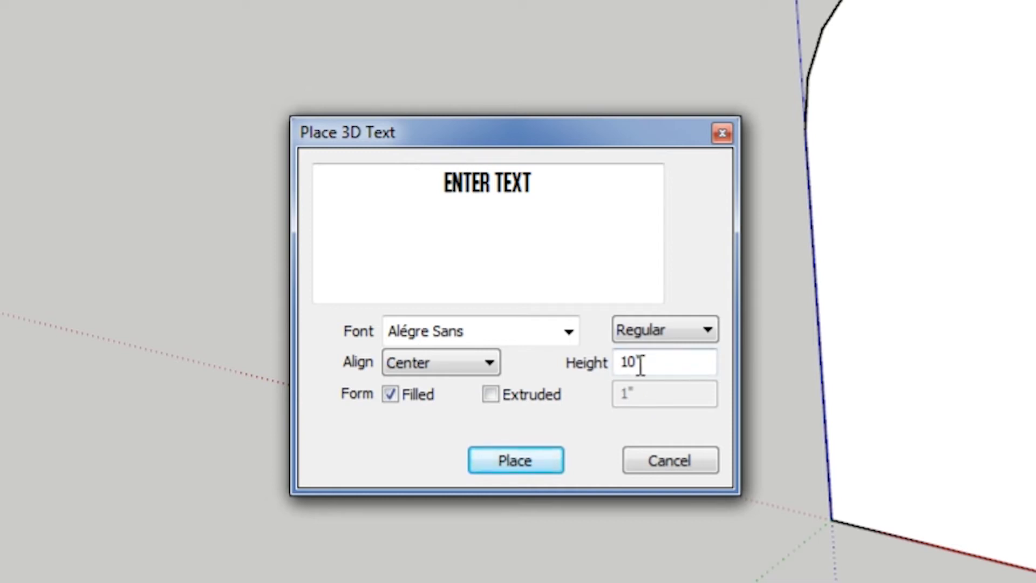
Select all of the ENTER TEXT placeholder so it can be replaced.
drag(605, 190, 216, 178)
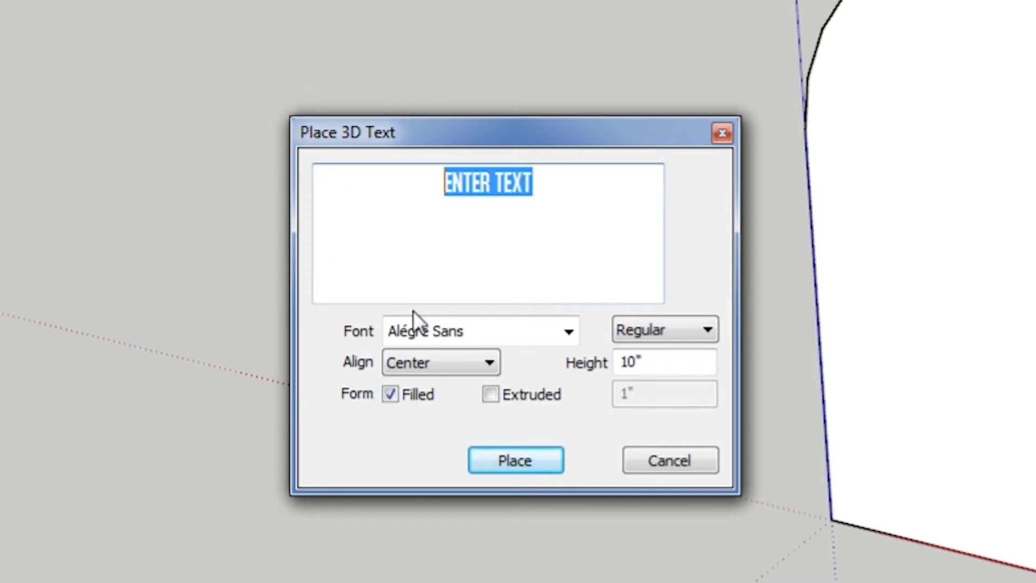
click(594, 264)
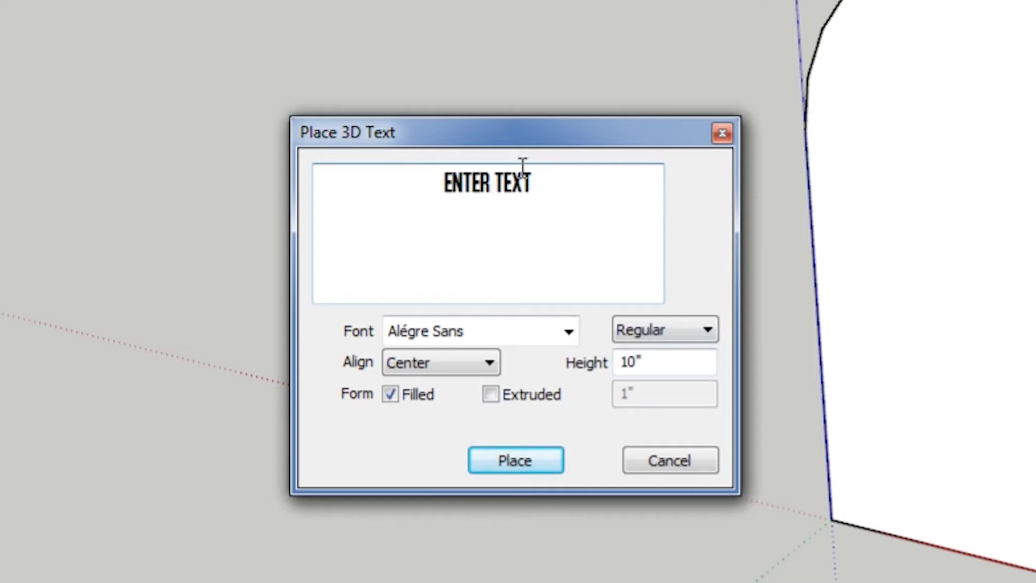
drag(512, 172, 260, 190)
click(575, 194)
drag(575, 194, 8, 231)
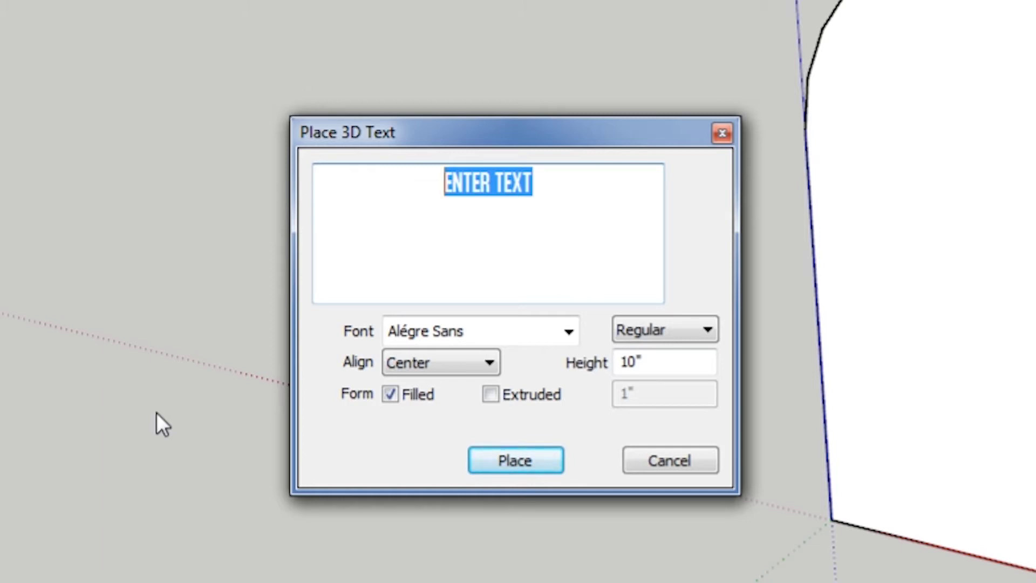
Enter JOHN, HANCOCK and (1737 - 1793) on three lines and confirm the text.
text(JO)
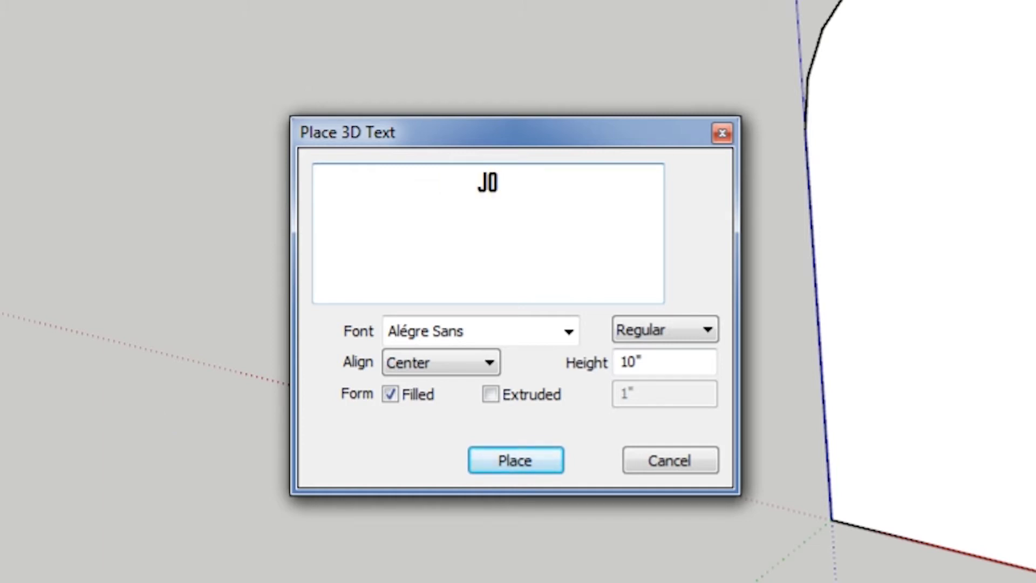
text(HN)
key(Return)
text(HANCOCK)
key(Return)
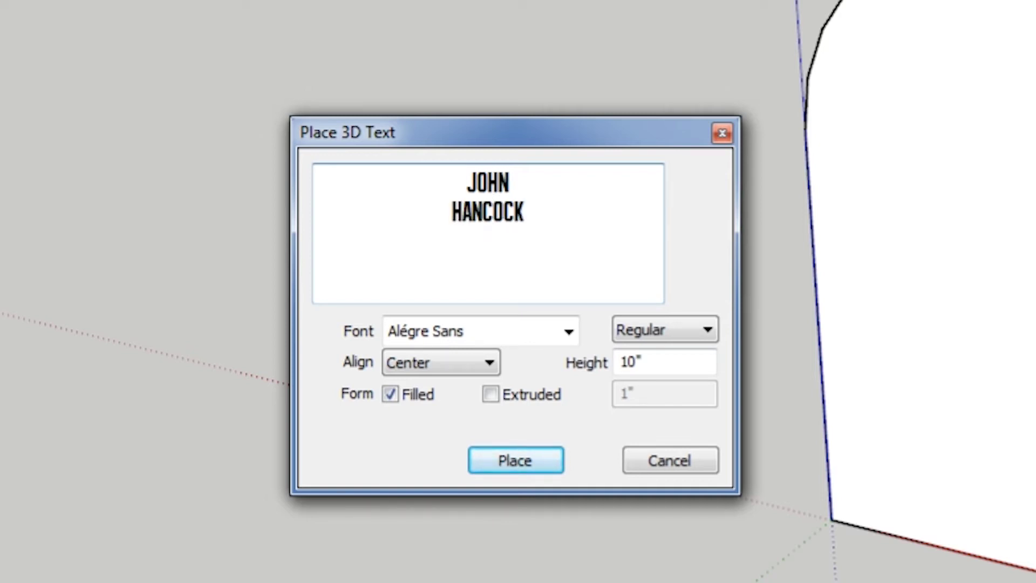
text(1737 -)
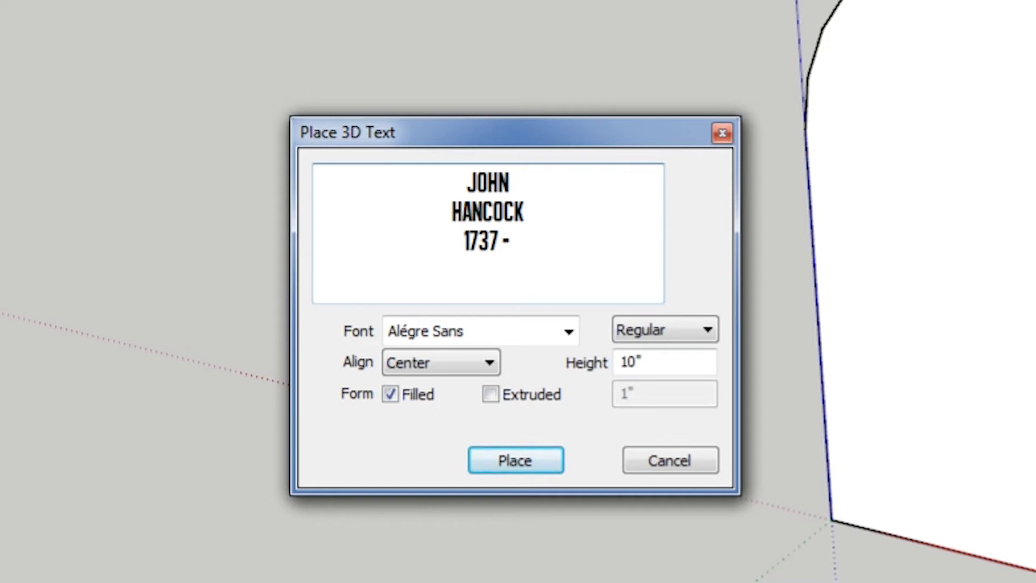
text(1793)
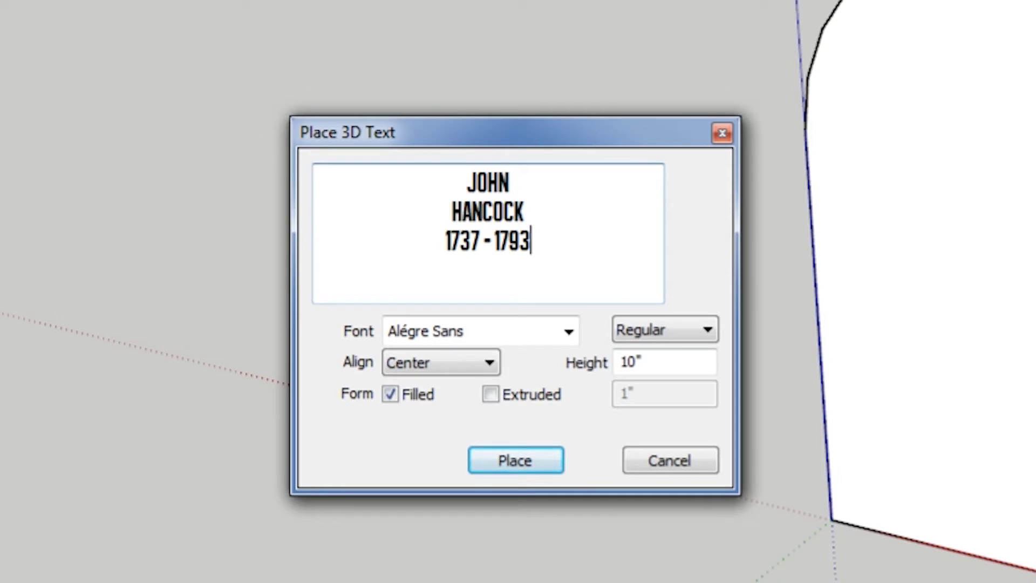
text())
key(Home)
text(()
key(Right)
key(Right)
key(Right)
key(Right)
key(Right)
key(Right)
key(Right)
key(Right)
key(Right)
key(Right)
key(Right)
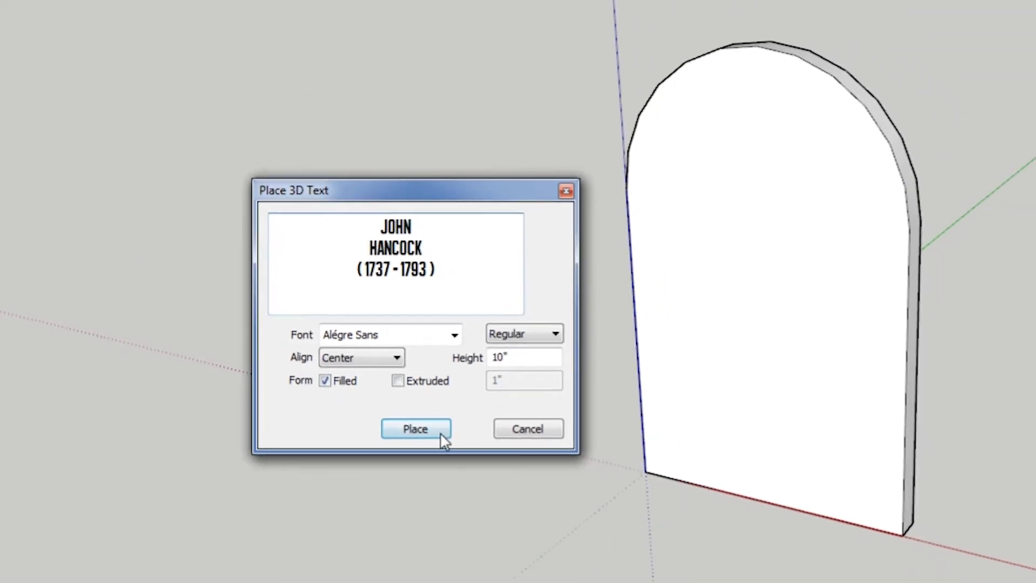
click(521, 464)
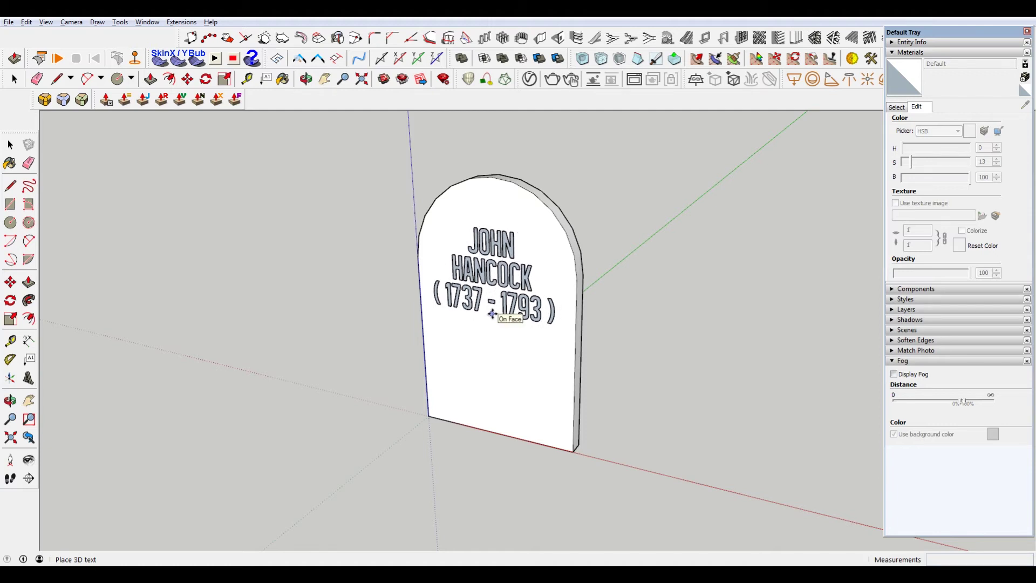
Drop the inscription onto the tombstone's front face.
click(490, 314)
scroll(548, 254, up, 1)
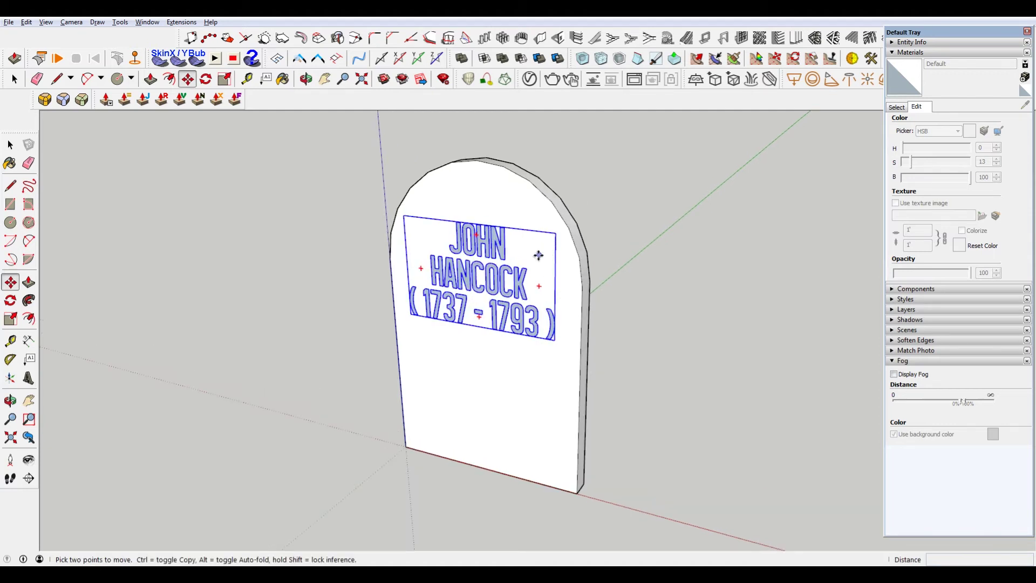
key(Escape)
key(space)
scroll(548, 254, up, 3)
middle_drag(458, 236, 572, 286)
Reverse the faces of the letters inside the text component.
right_click(487, 265)
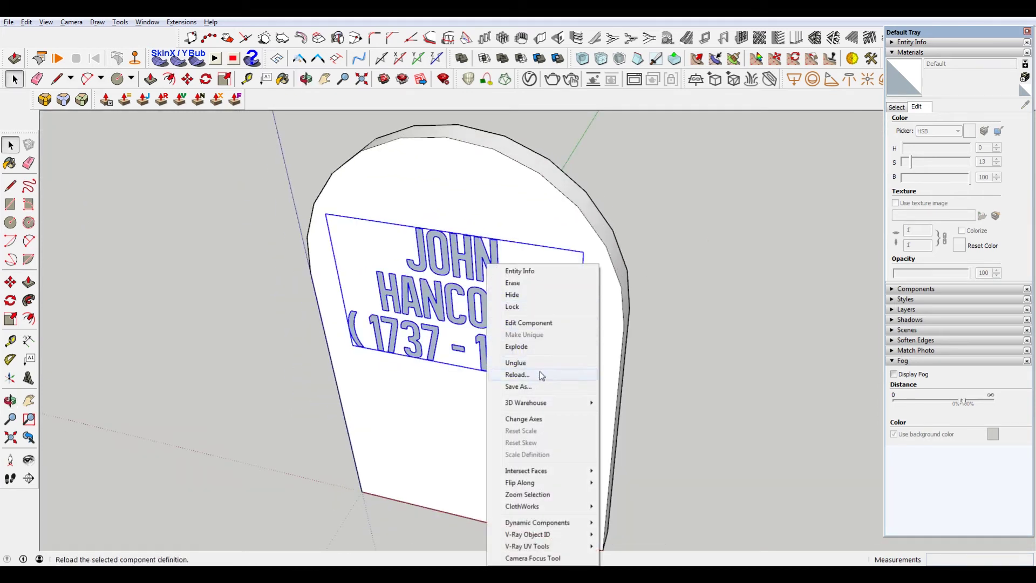
key(Escape)
double_click(495, 270)
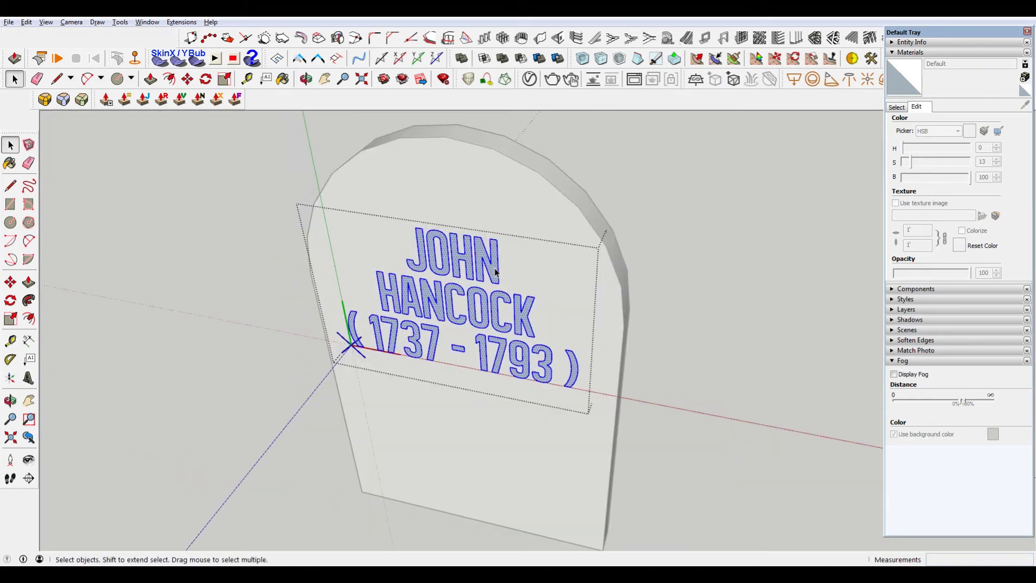
right_click(496, 271)
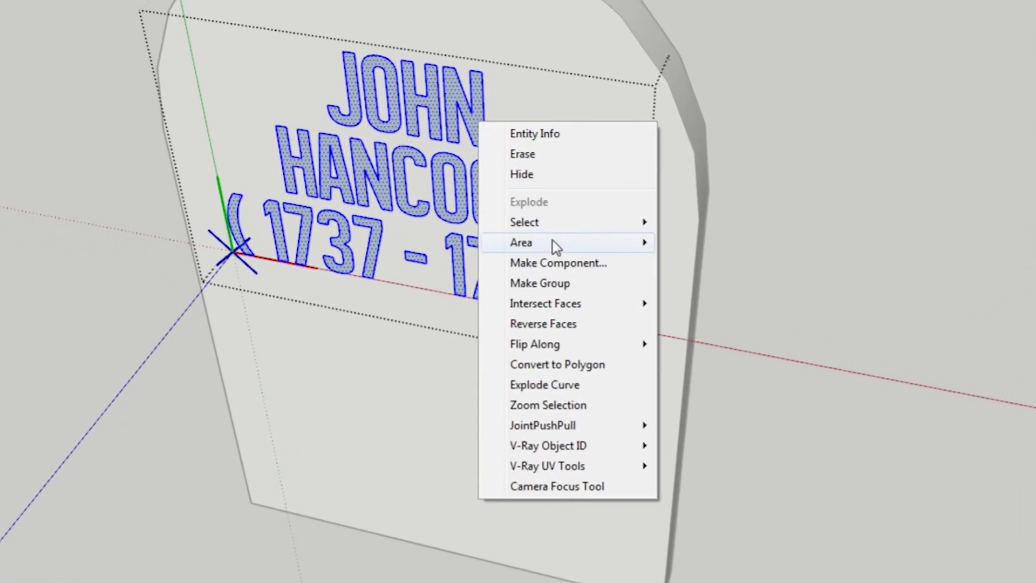
click(602, 322)
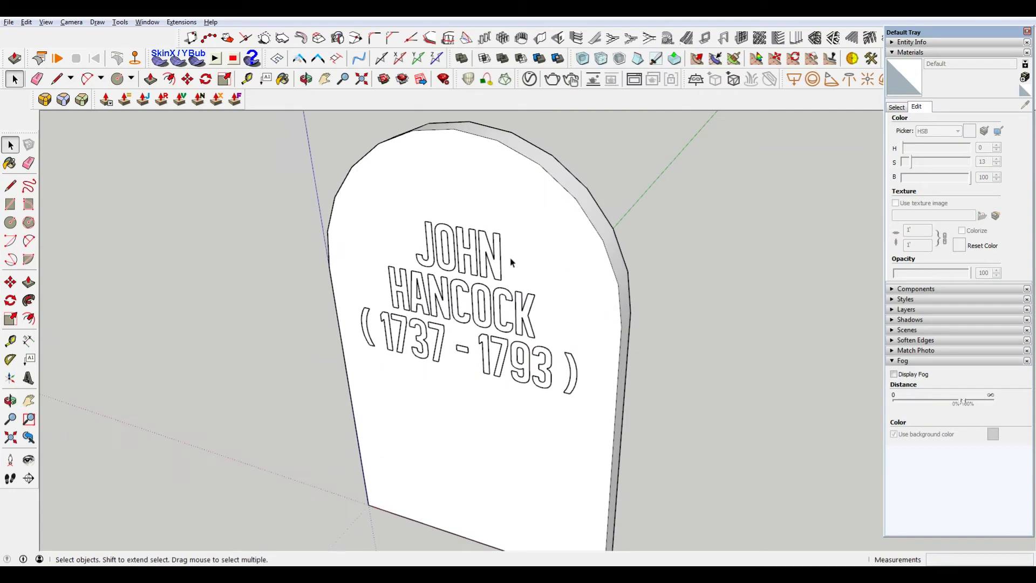
Explode the text component into loose letter geometry and check the letter edges.
click(500, 270)
mouse_move(515, 292)
middle_down()
mouse_move(620, 254)
mouse_move(506, 275)
middle_up()
right_click(504, 273)
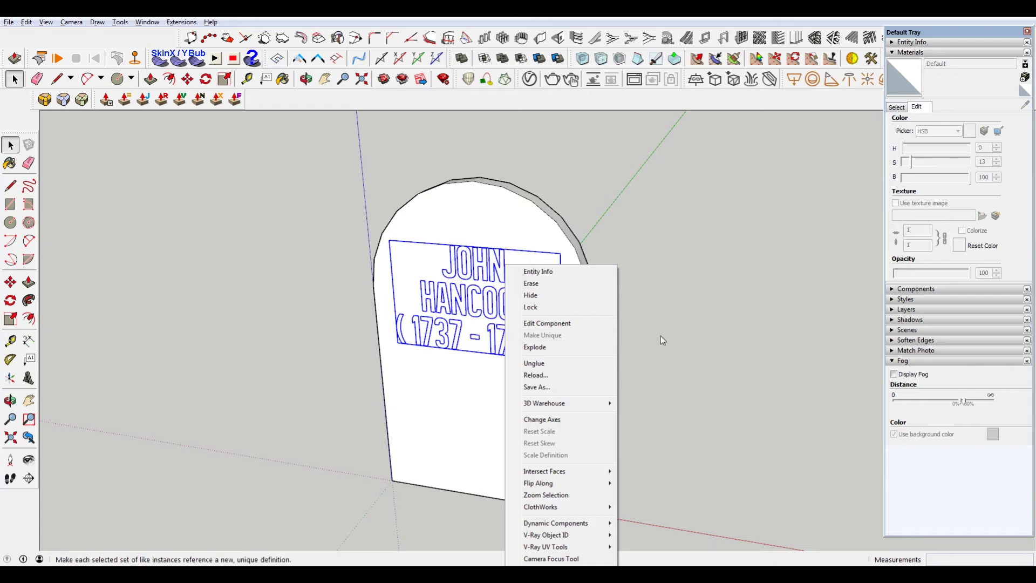
click(728, 278)
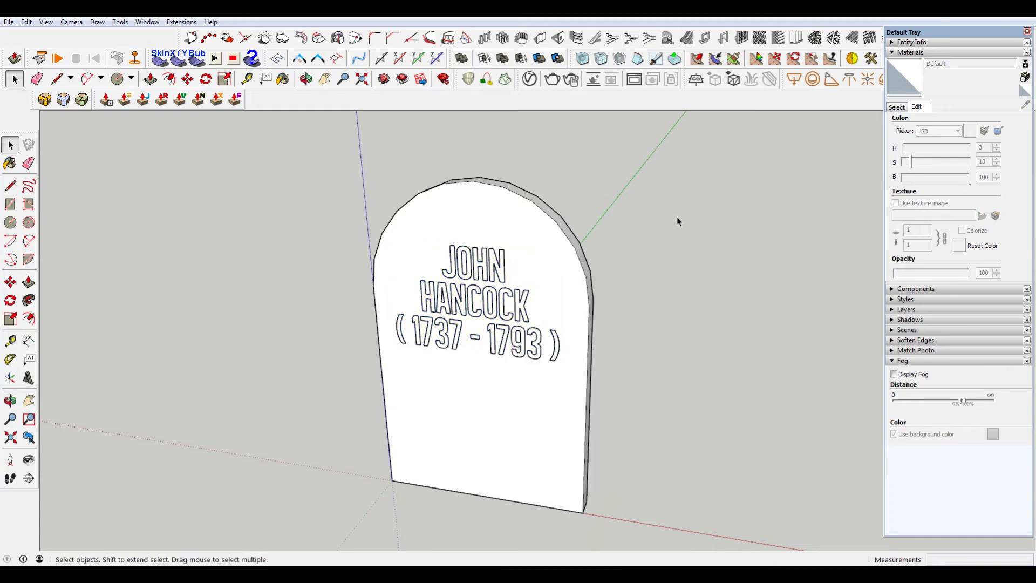
click(475, 267)
right_click(499, 258)
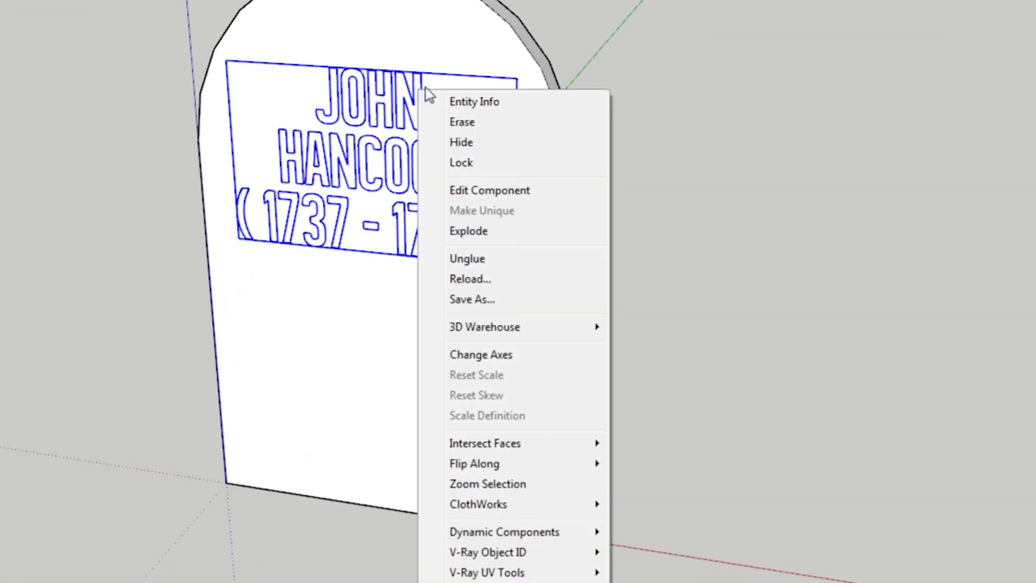
click(524, 239)
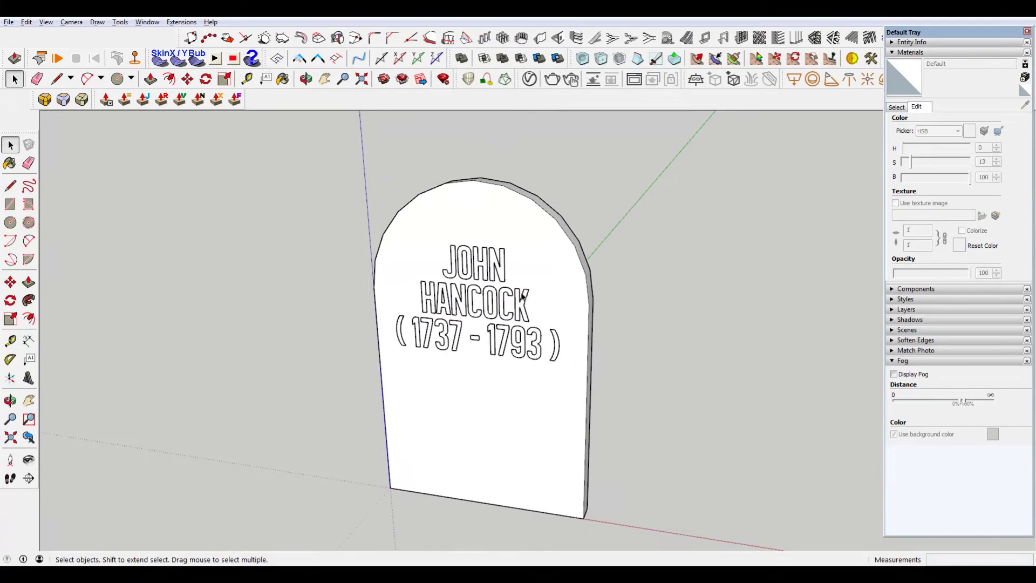
middle_drag(545, 264, 462, 292)
click(529, 204)
click(494, 249)
Window-select the whole inscription and move it off the face.
click(494, 261)
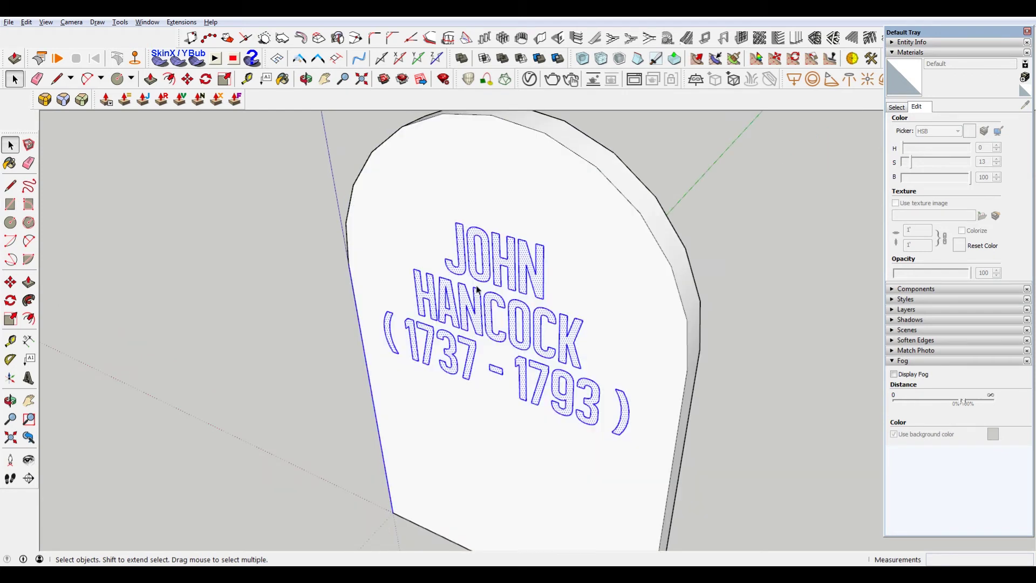
drag(347, 190, 659, 465)
middle_drag(617, 388, 447, 422)
key(m)
click(366, 459)
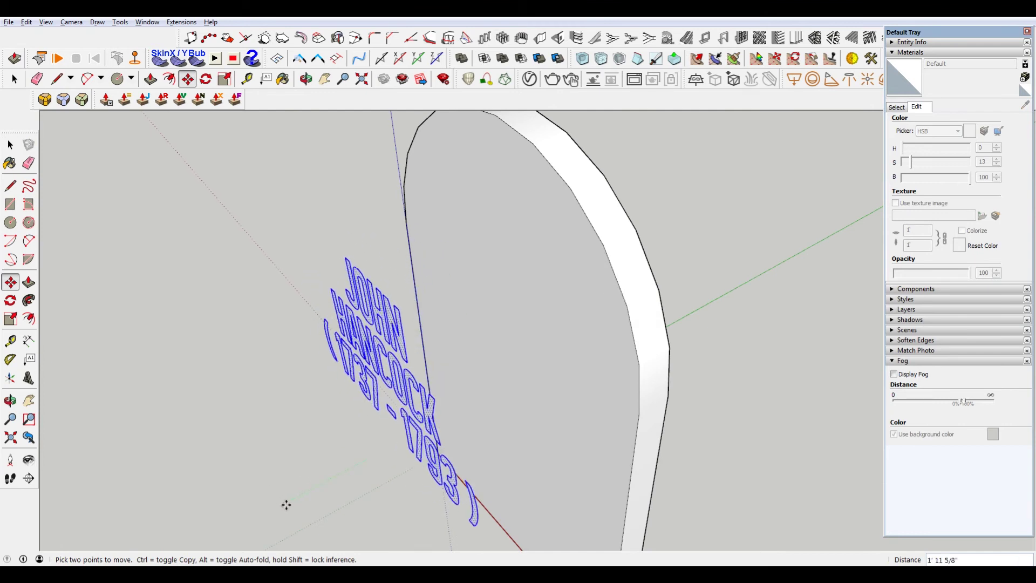
click(275, 507)
Seat the inscription flat on the front face and view it from the Front.
middle_drag(301, 342, 347, 343)
scroll(345, 318, up, 3)
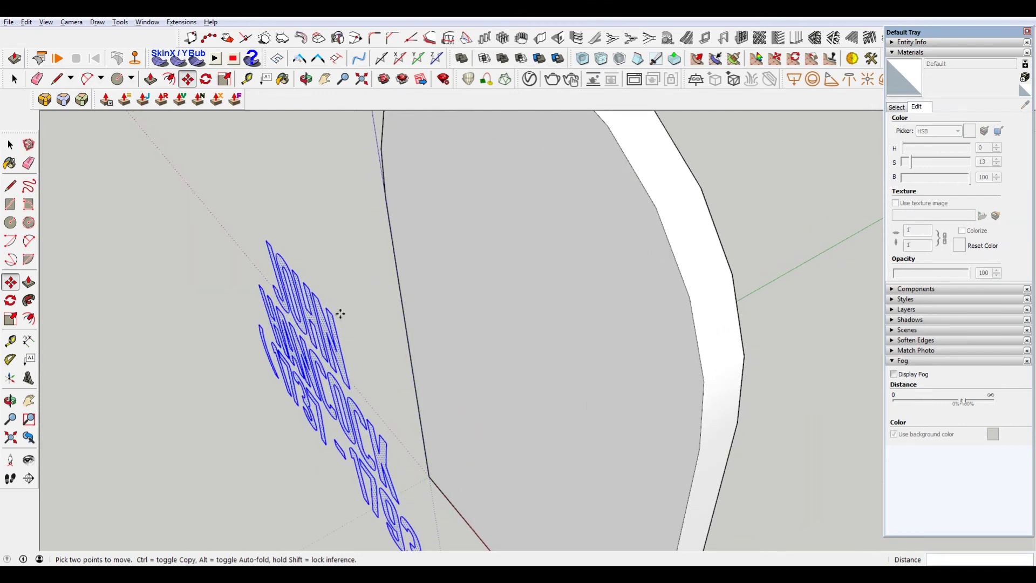
click(331, 316)
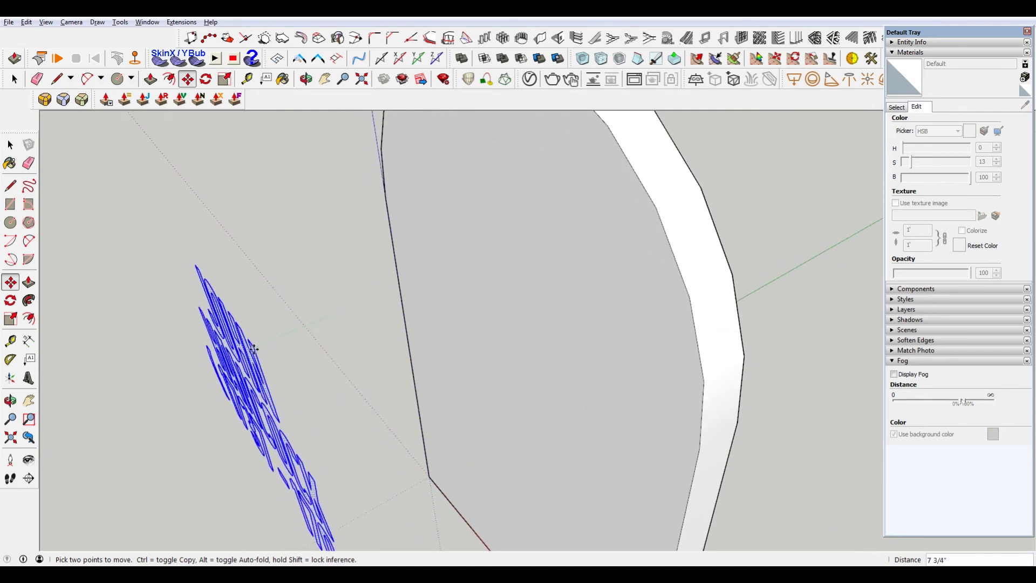
click(469, 315)
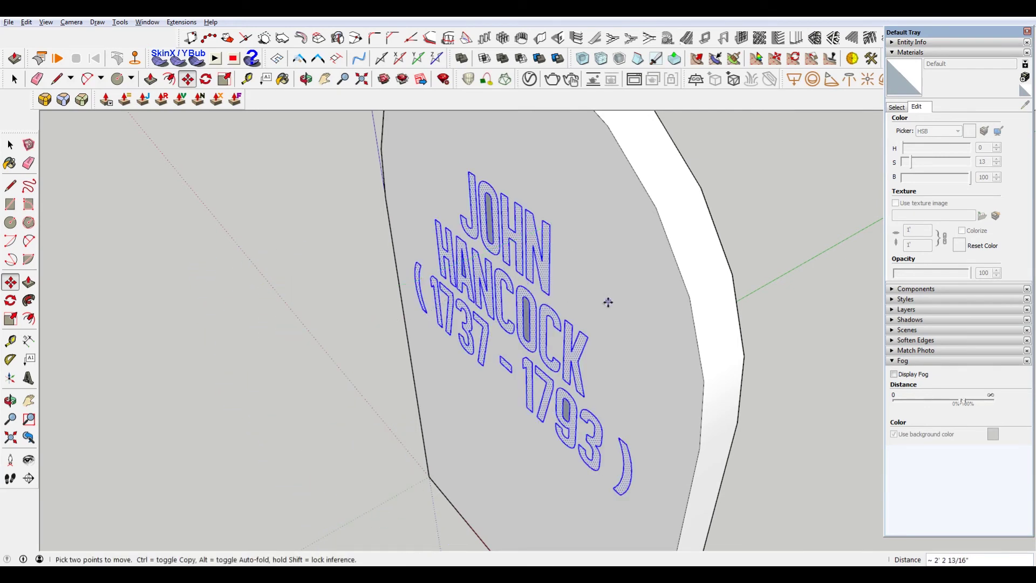
middle_drag(420, 332, 459, 318)
key(F3)
key(space)
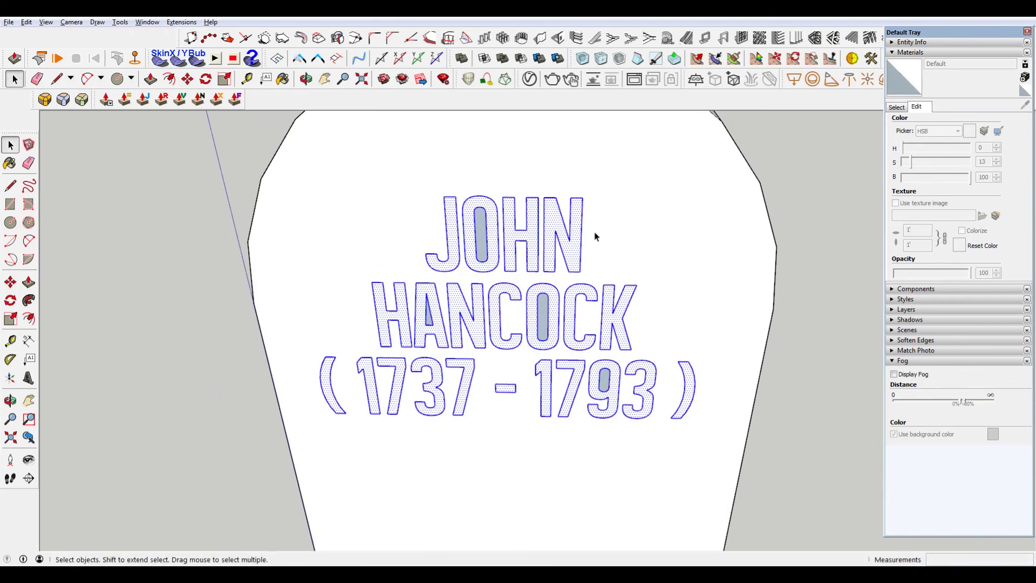
Orbit around the inscription to inspect the tombstone's edges from several angles.
middle_drag(596, 236, 517, 250)
scroll(489, 234, up, 3)
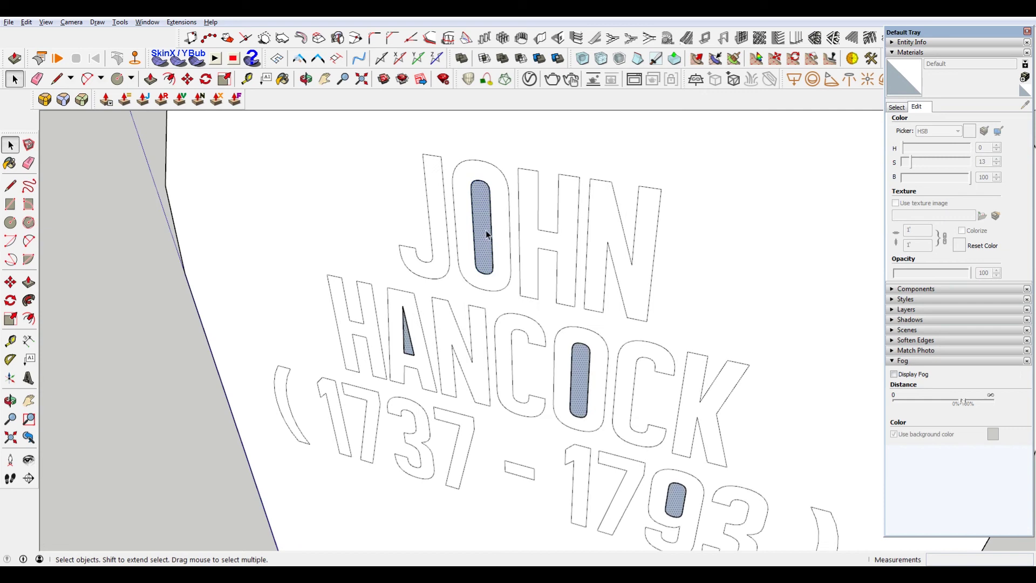
scroll(578, 378, down, 6)
middle_drag(664, 296, 275, 236)
key(F3)
key(space)
middle_drag(659, 192, 602, 314)
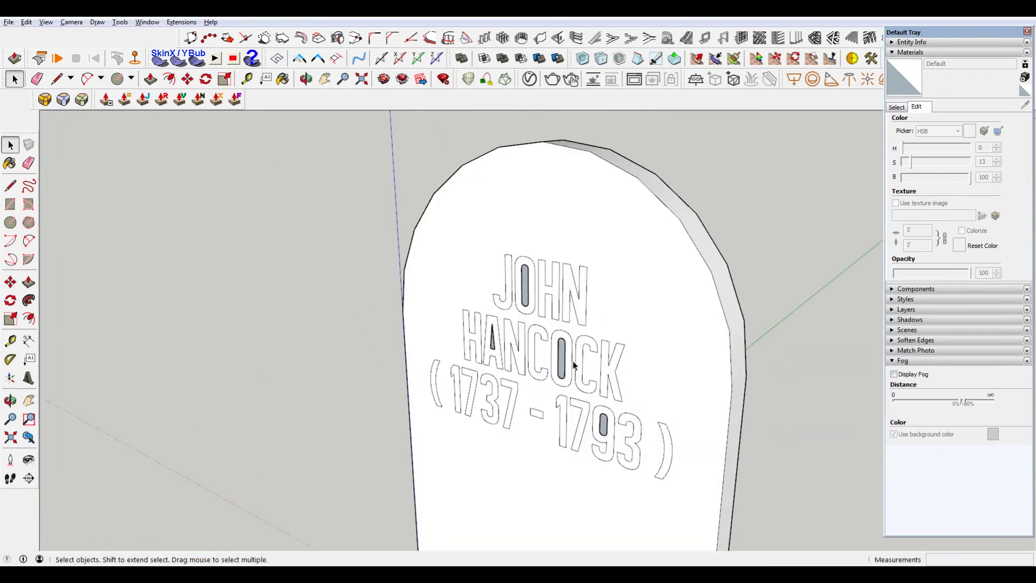
mouse_move(561, 365)
middle_down()
mouse_move(356, 342)
mouse_move(561, 351)
middle_up()
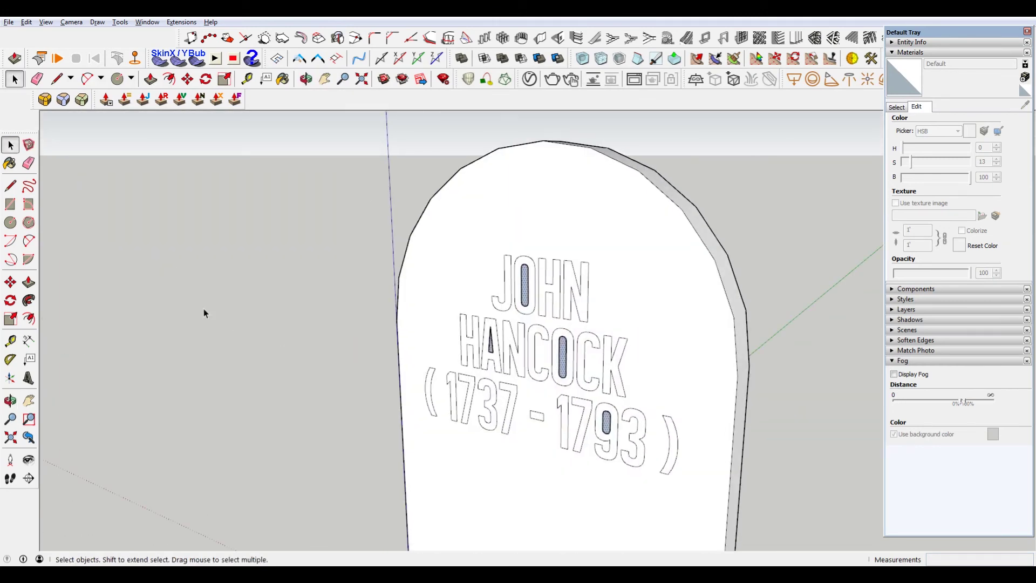
scroll(503, 379, up, 5)
Draw lines across the holes of JOHN's O, HANCOCK's A and O, and the 9.
key(l)
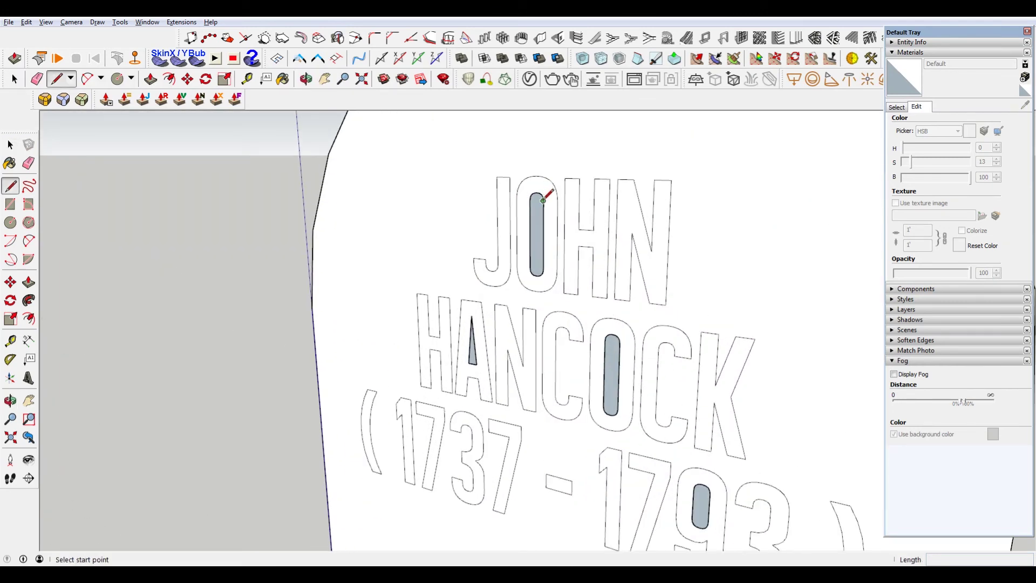
click(543, 207)
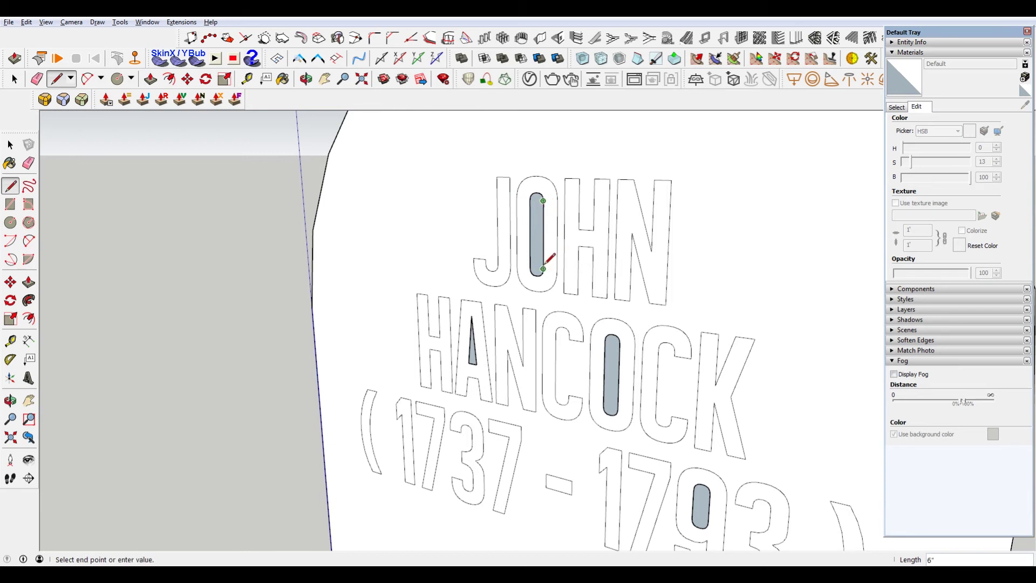
click(543, 268)
scroll(534, 291, up, 2)
click(453, 377)
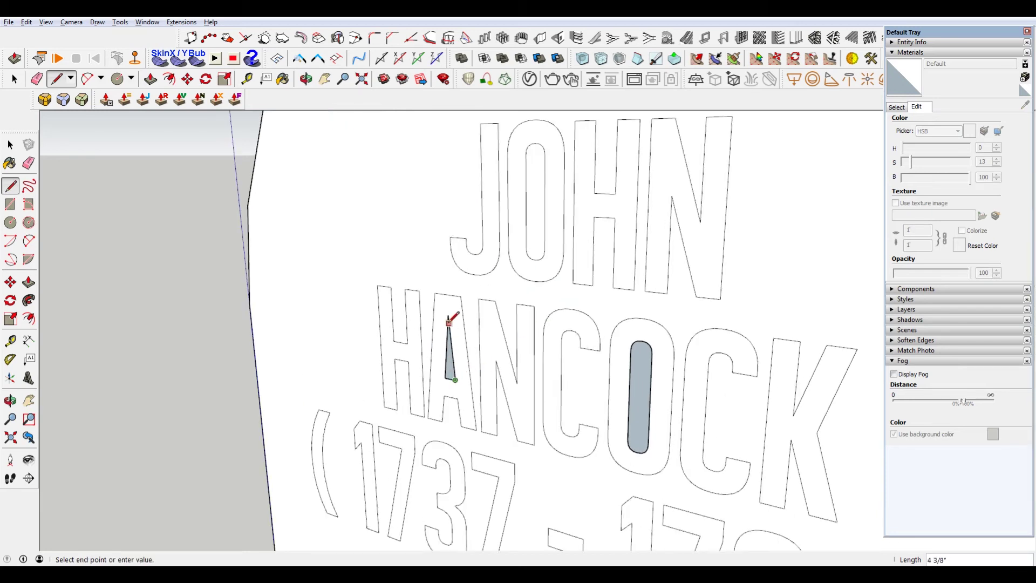
click(448, 314)
click(649, 350)
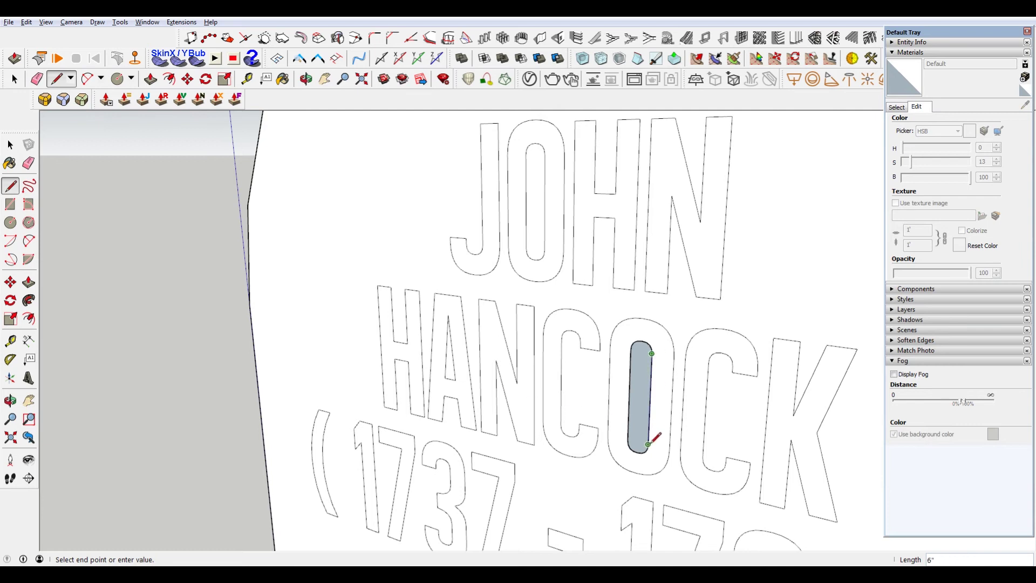
click(646, 451)
scroll(573, 332, down, 2)
scroll(682, 479, up, 3)
click(683, 498)
click(678, 449)
Orbit the headstone and switch to the Push/Pull tool.
scroll(486, 280, down, 4)
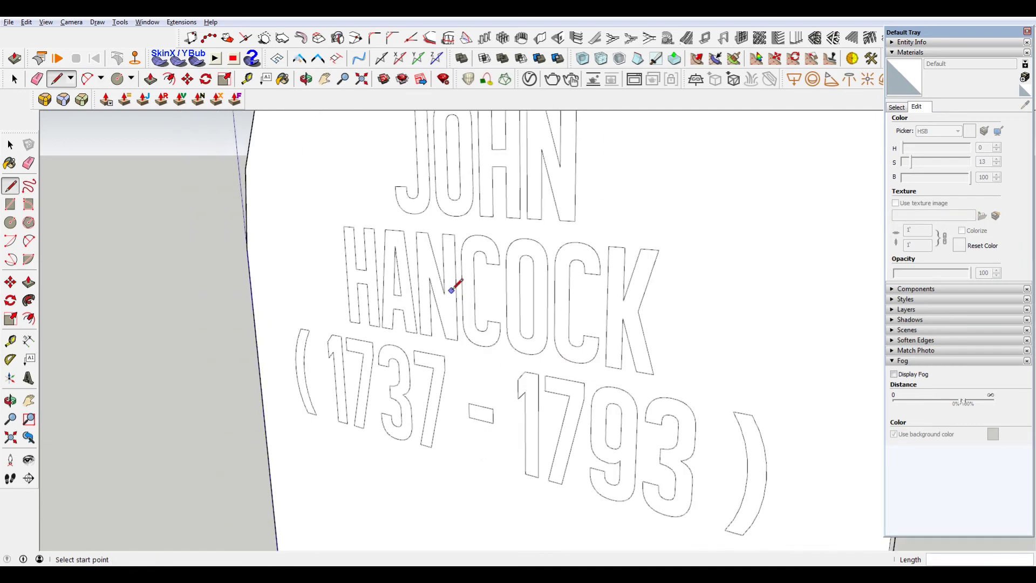
middle_drag(502, 272, 485, 180)
key(space)
scroll(486, 180, up, 4)
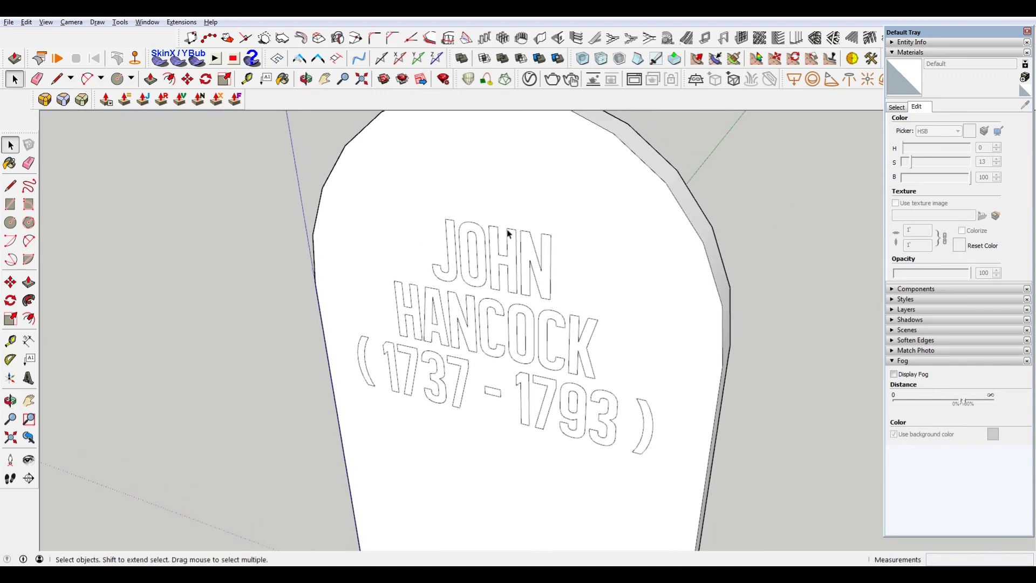
key(p)
scroll(431, 254, up, 2)
Pull the J, O, H and N of JOHN out 1 inch.
click(439, 261)
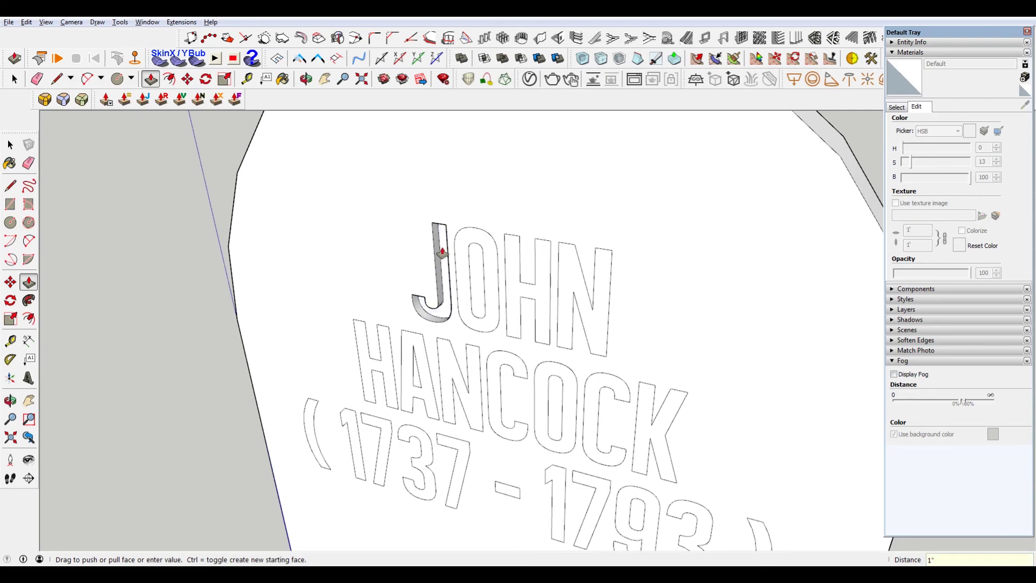
key(Return)
double_click(469, 258)
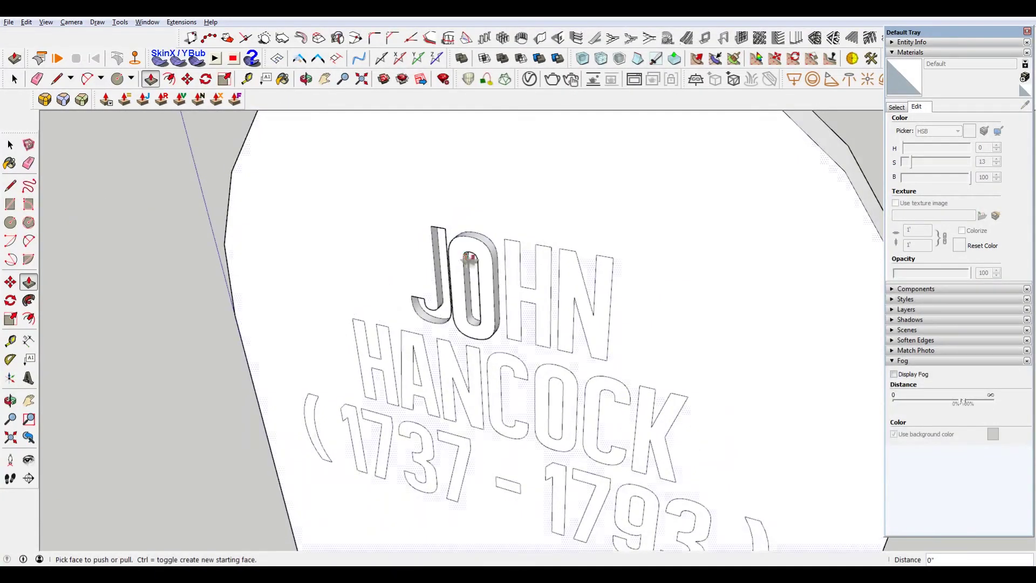
click(472, 248)
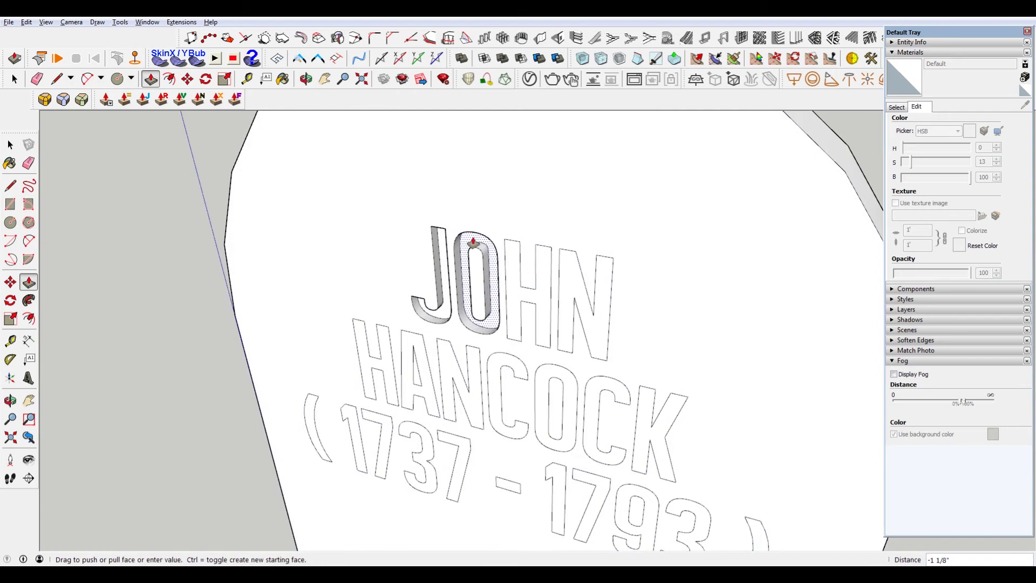
key(Return)
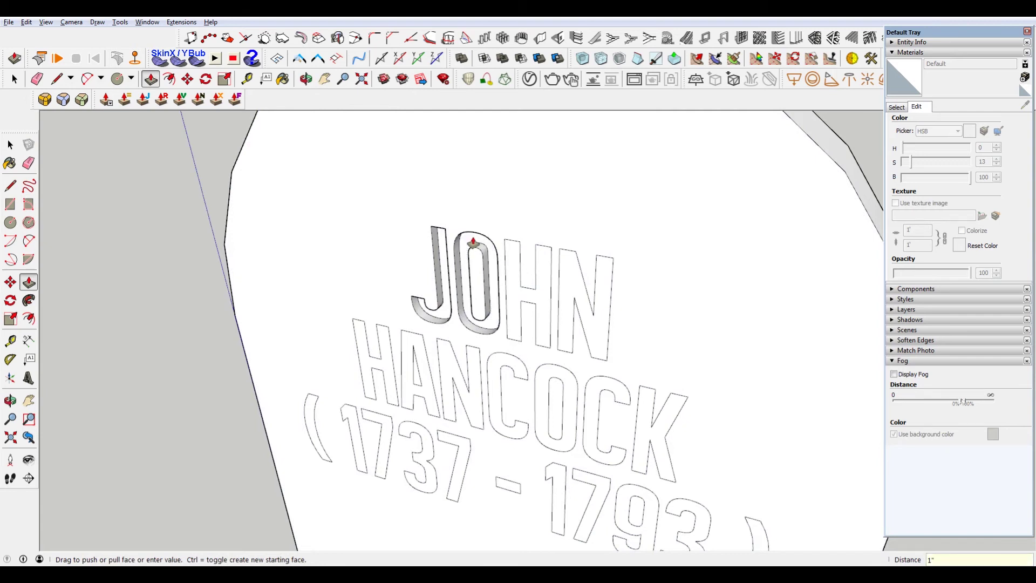
click(513, 294)
key(ctrl+z)
click(515, 290)
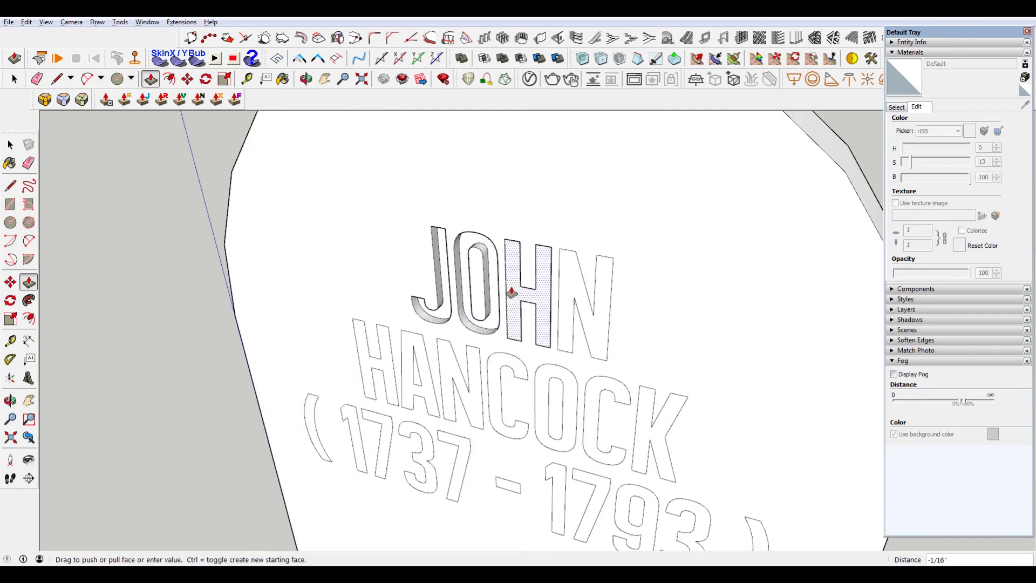
click(489, 263)
double_click(578, 293)
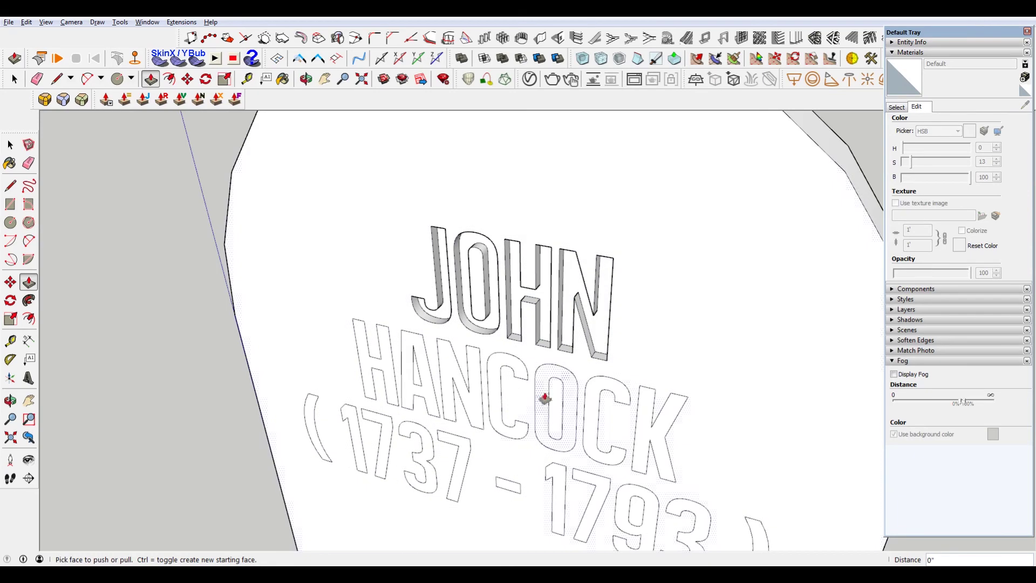
Extrude every letter of HANCOCK to the same 1-inch depth.
double_click(557, 379)
double_click(498, 375)
double_click(468, 368)
double_click(419, 377)
double_click(373, 359)
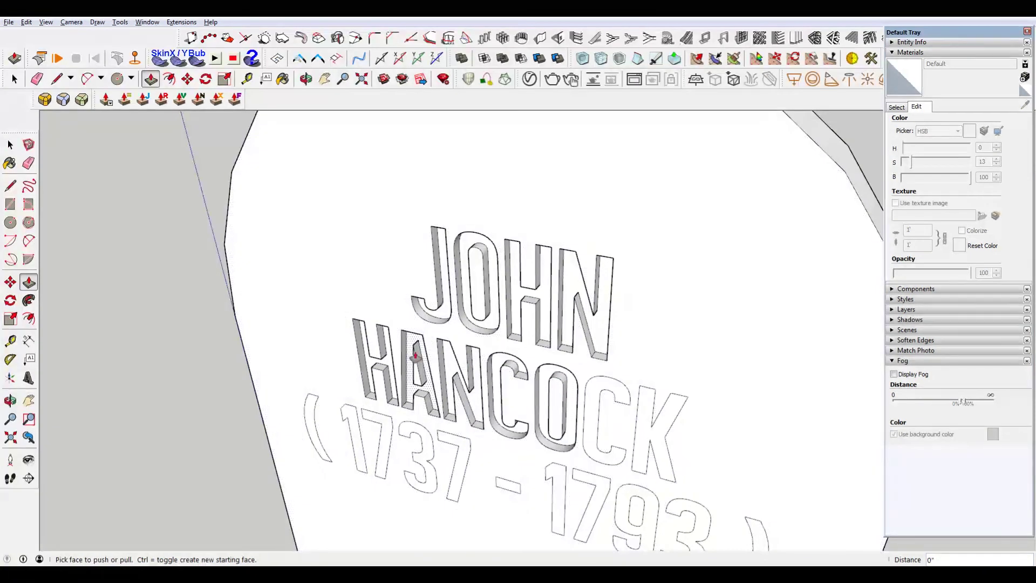
double_click(607, 389)
double_click(655, 415)
middle_drag(655, 414, 398, 346)
Raise the digits, dash and closing bracket of (1737 - 1793) by 1 inch.
click(326, 324)
click(325, 324)
double_click(348, 313)
double_click(377, 318)
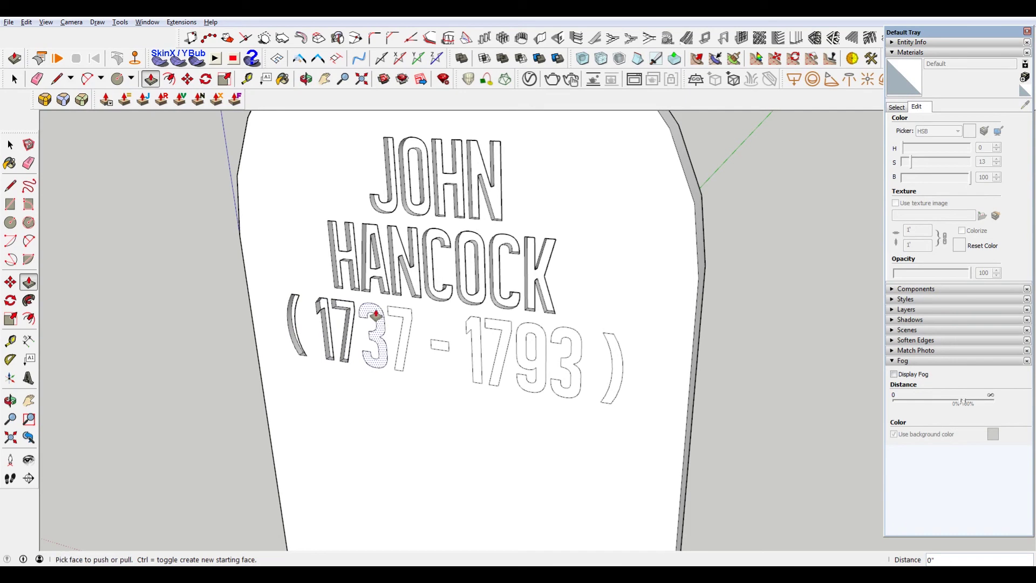
double_click(399, 316)
double_click(439, 345)
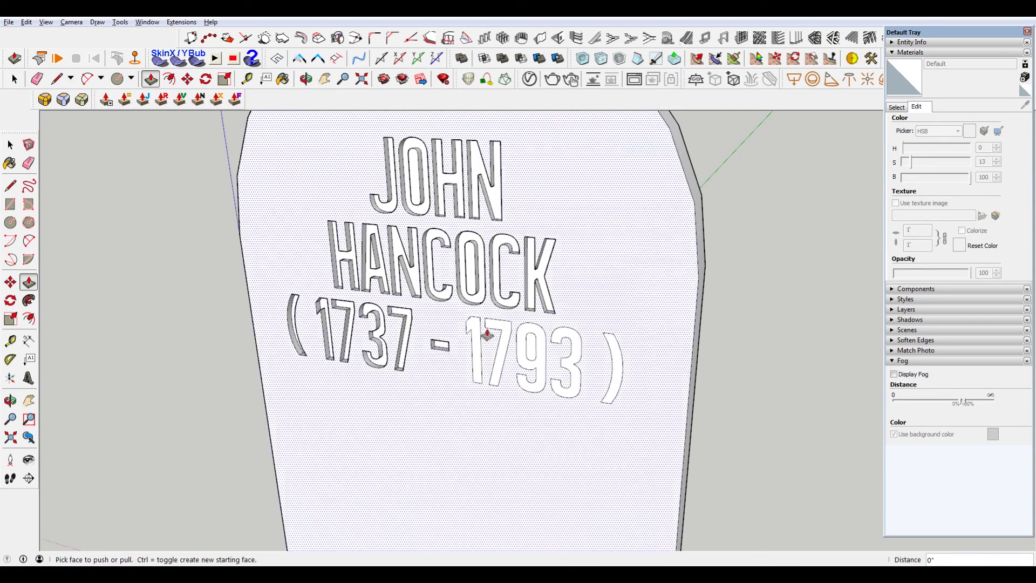
double_click(505, 332)
double_click(532, 345)
double_click(566, 356)
double_click(615, 366)
scroll(620, 359, down, 3)
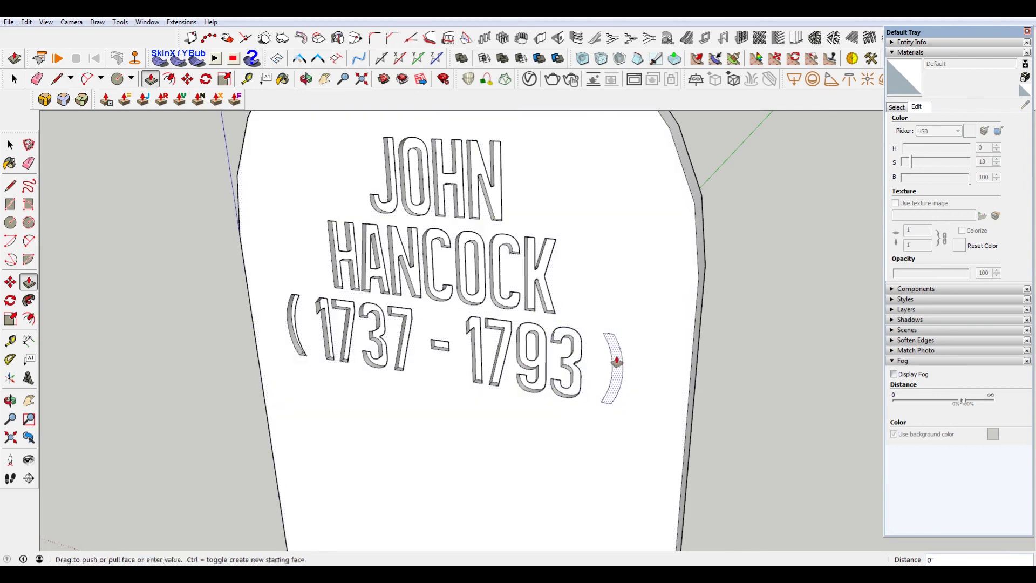
middle_drag(501, 307, 597, 305)
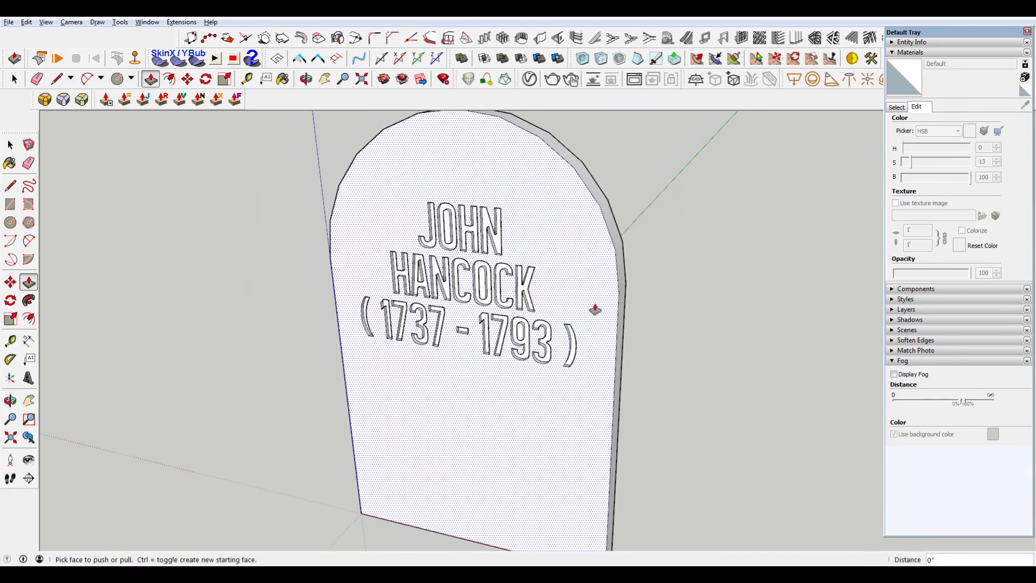
key(space)
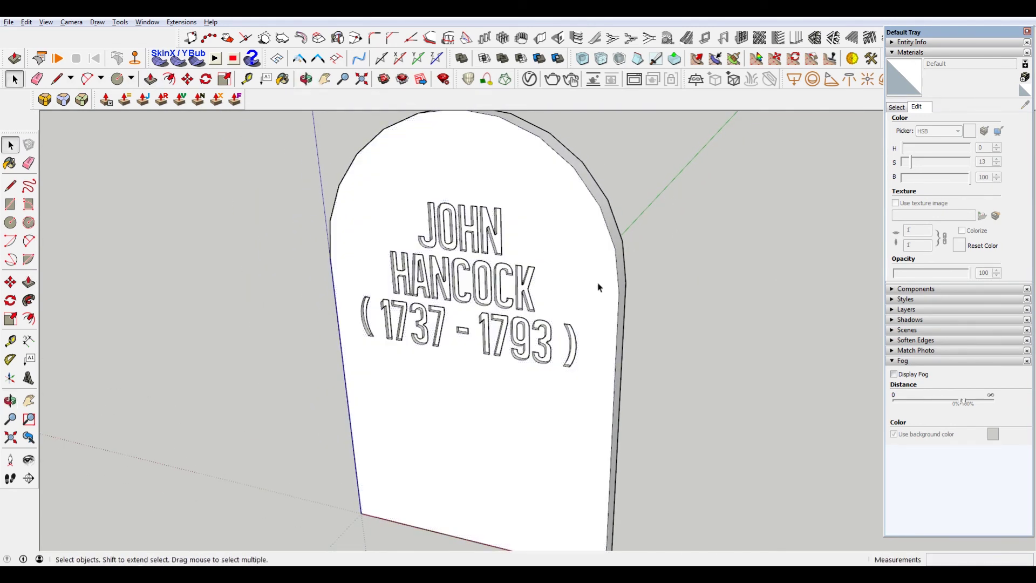
Paint the whole tombstone and lettering with Granite Light Gray from the Stone library.
triple_click(575, 290)
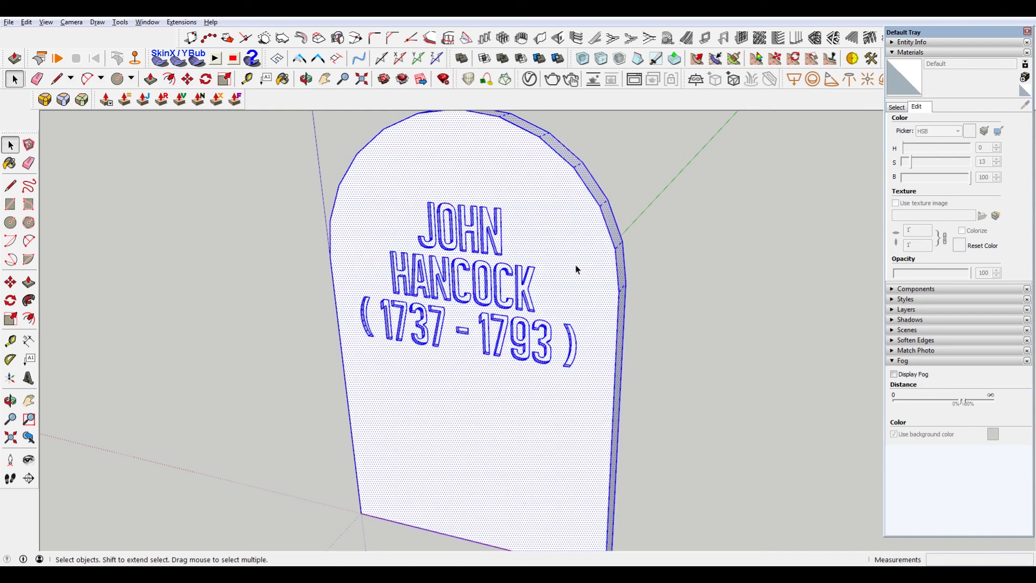
key(b)
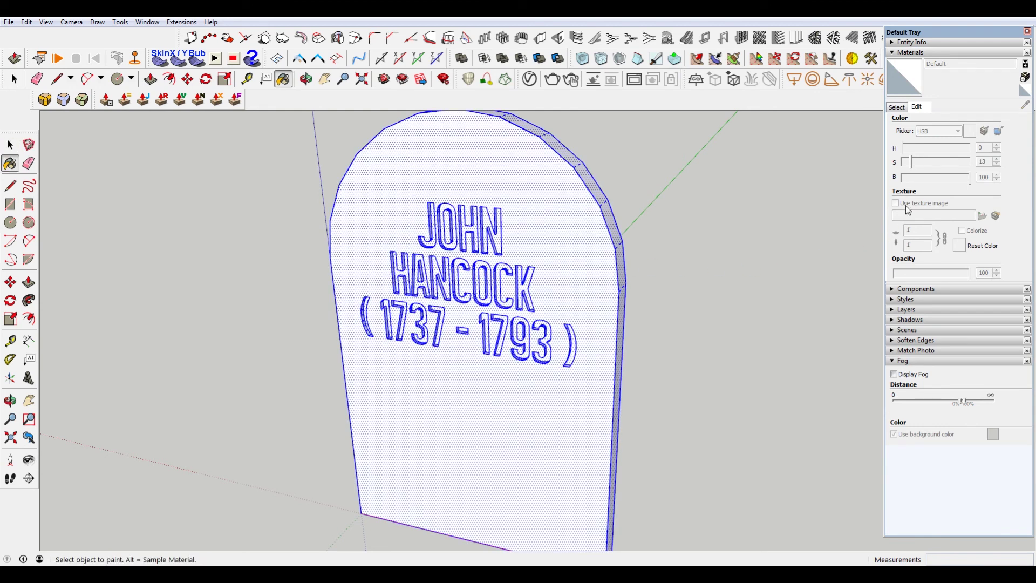
click(898, 105)
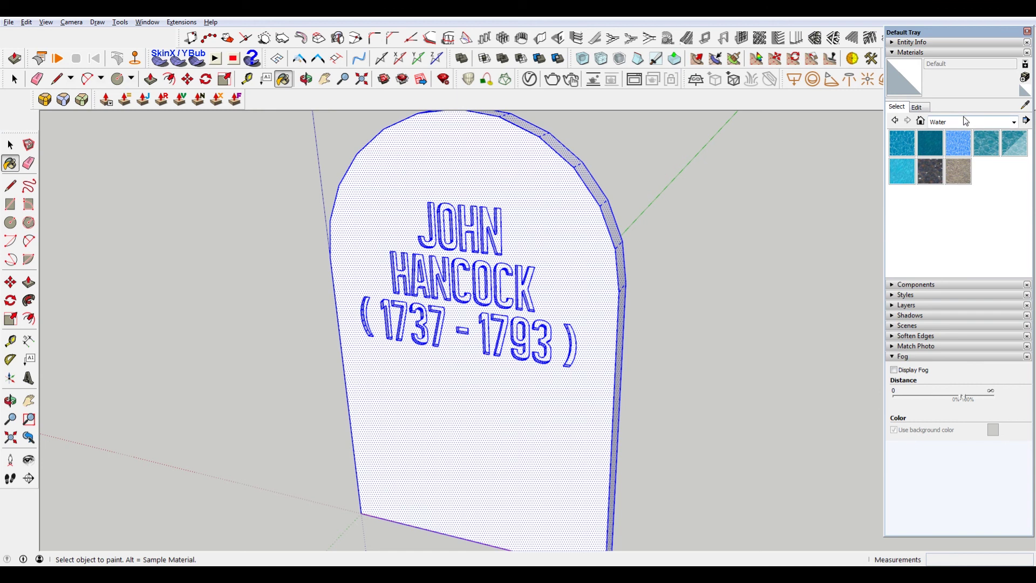
click(929, 122)
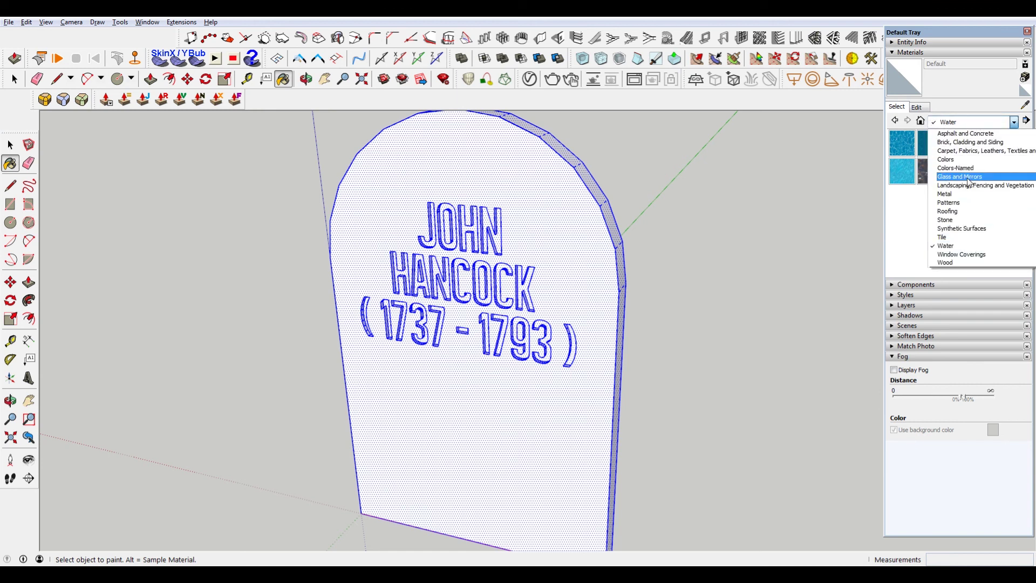
click(979, 218)
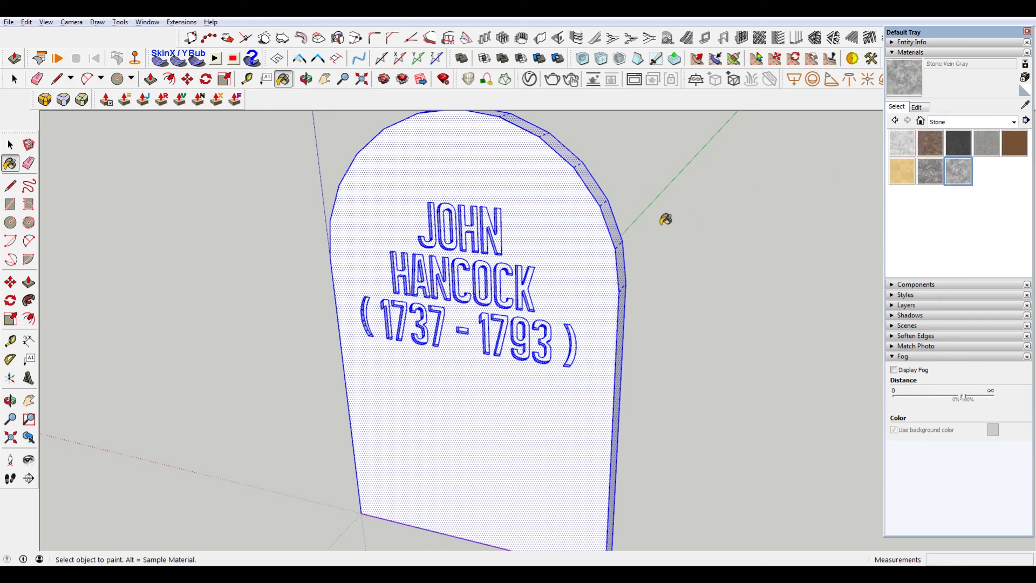
click(986, 142)
click(470, 190)
key(space)
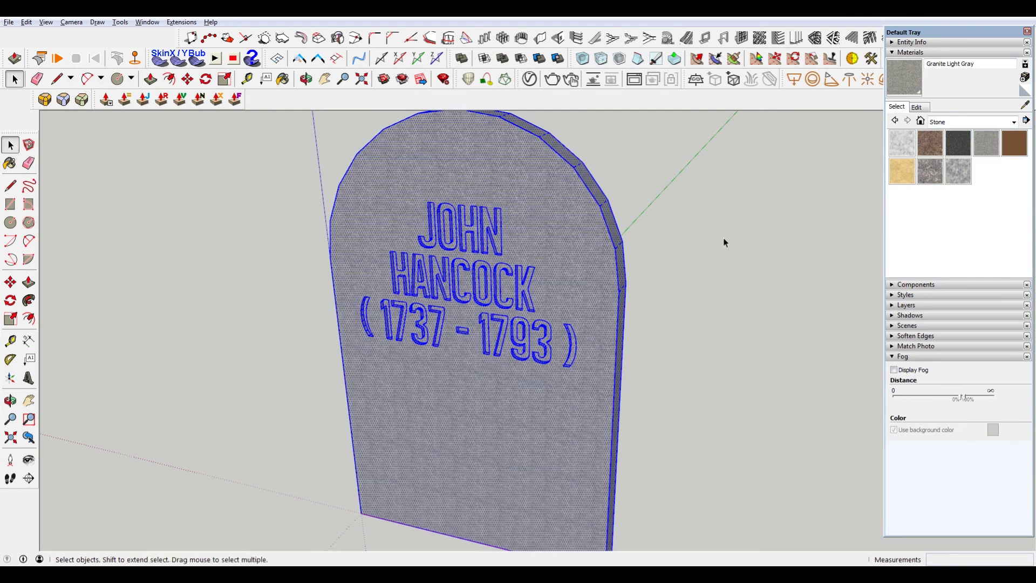